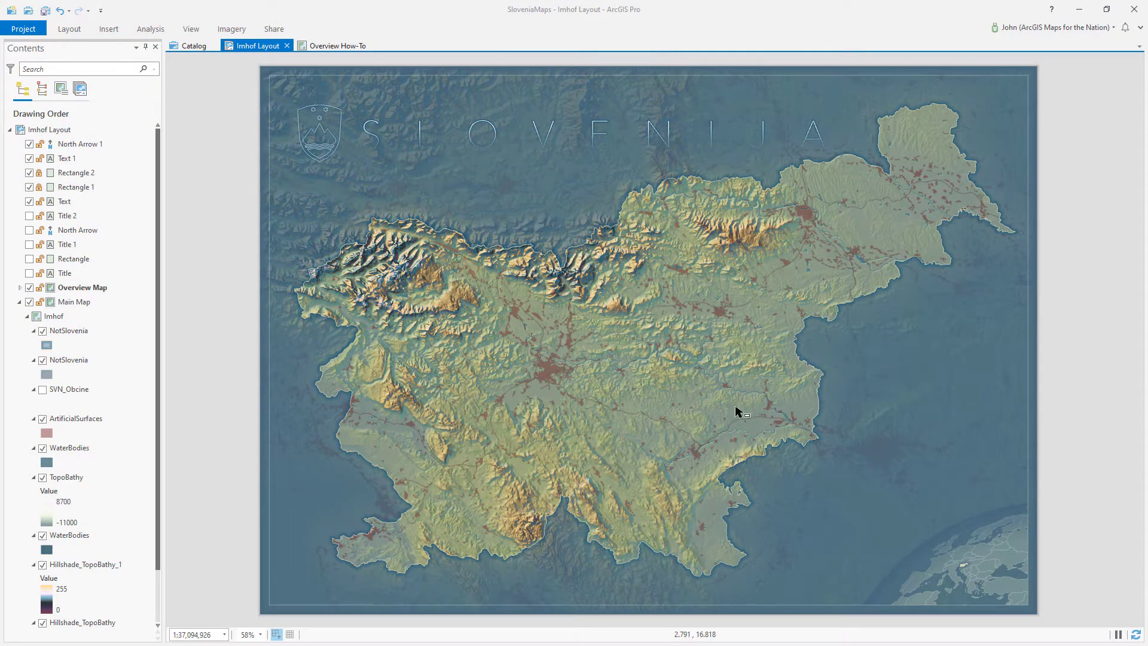
# Turn off the Overview Map frame on the Slovenia layout and clear the selection.
pyautogui.click(112, 288)
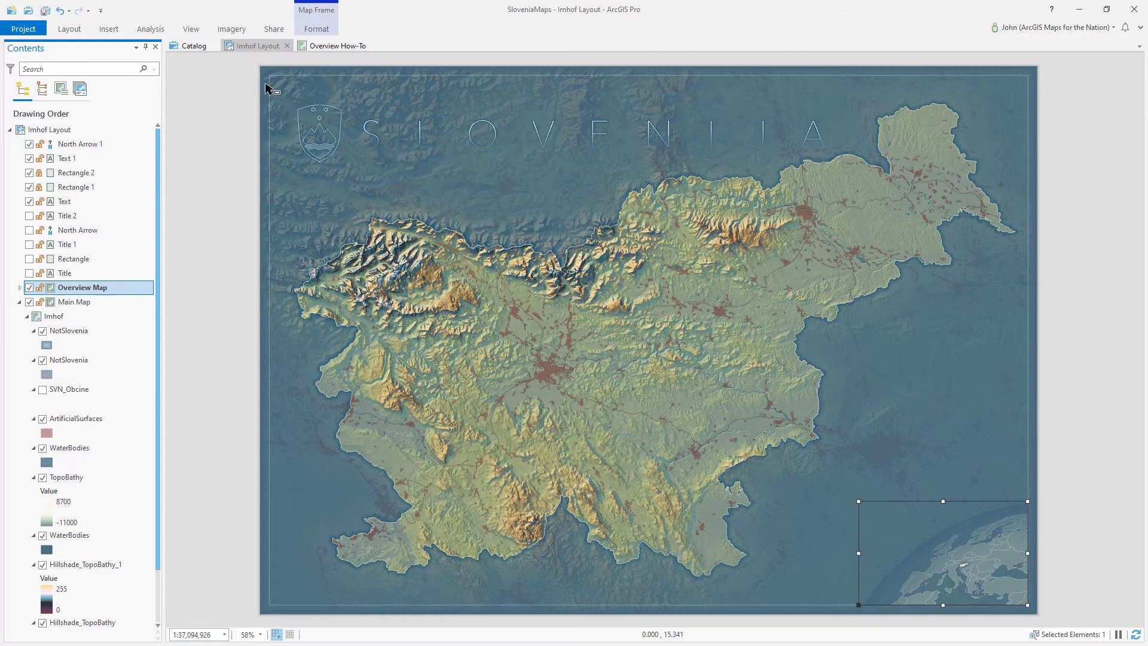
pyautogui.click(29, 288)
pyautogui.click(189, 231)
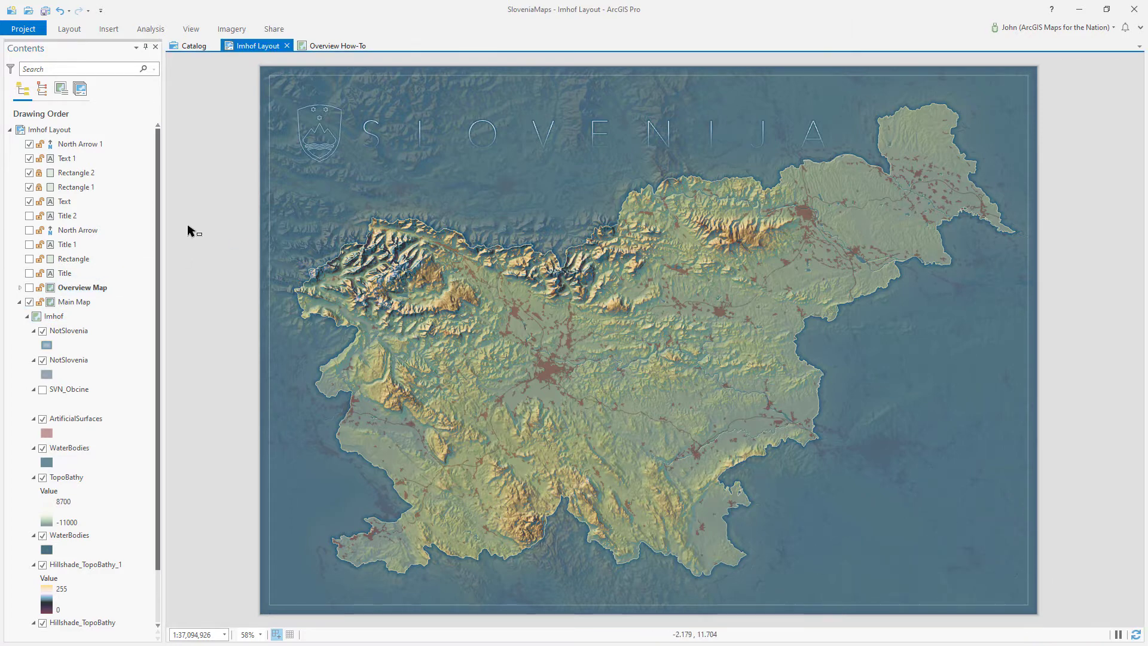
# On the Overview How-To map, hide GlobalBackground and the upper Countries layer, then go to Chrome.
pyautogui.click(328, 46)
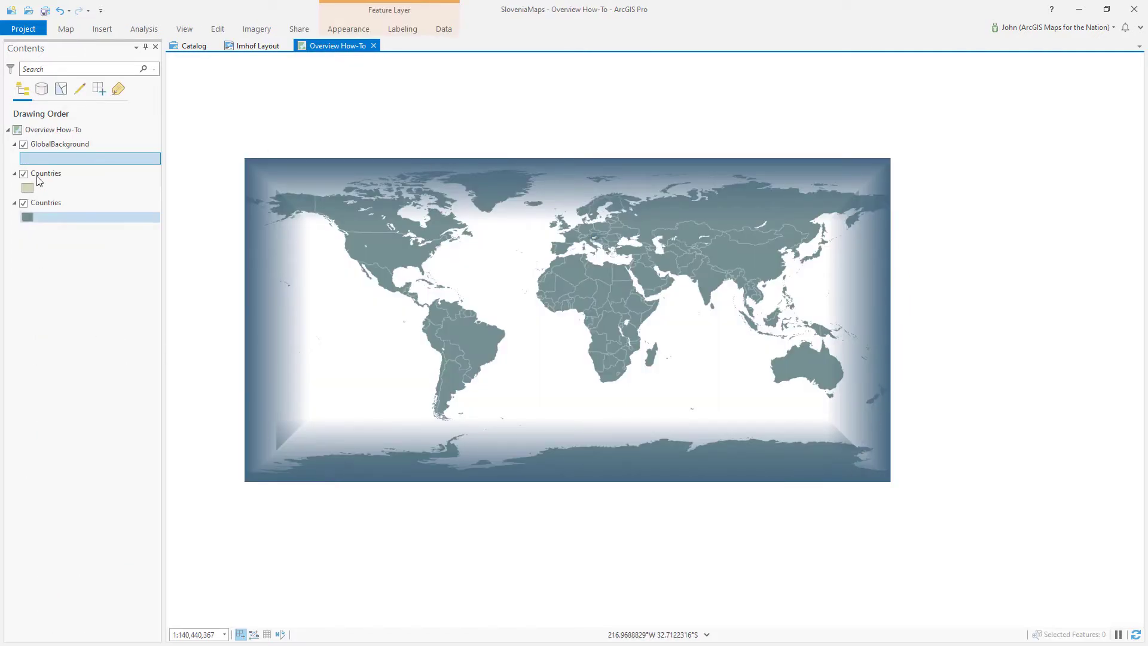
pyautogui.click(23, 144)
pyautogui.click(24, 173)
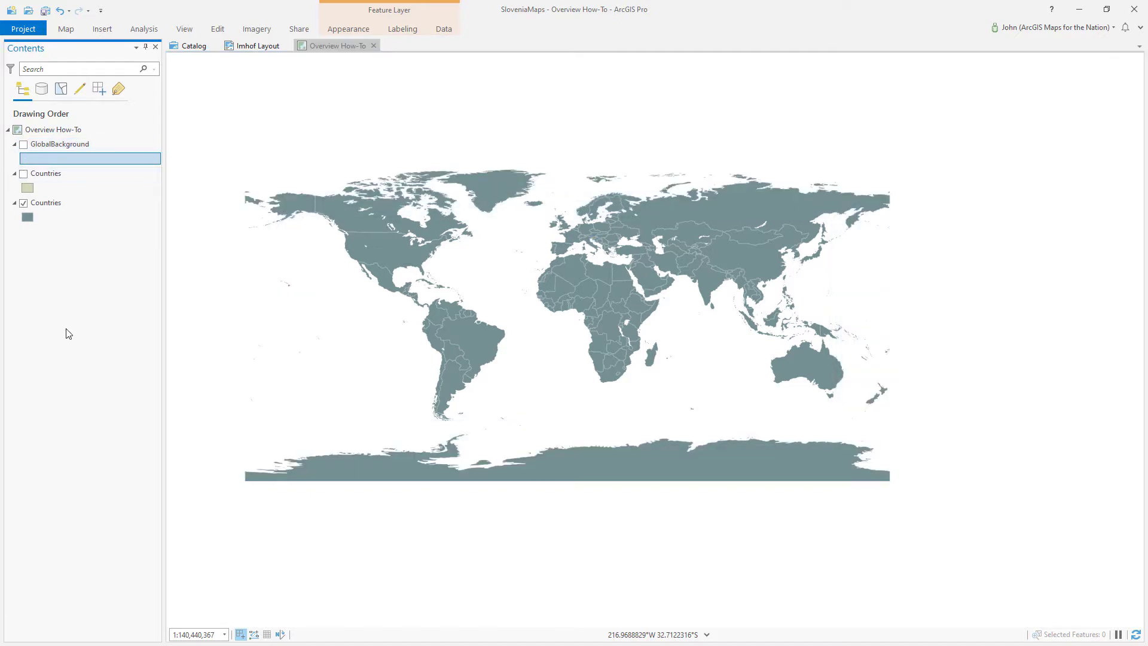
pyautogui.click(80, 206)
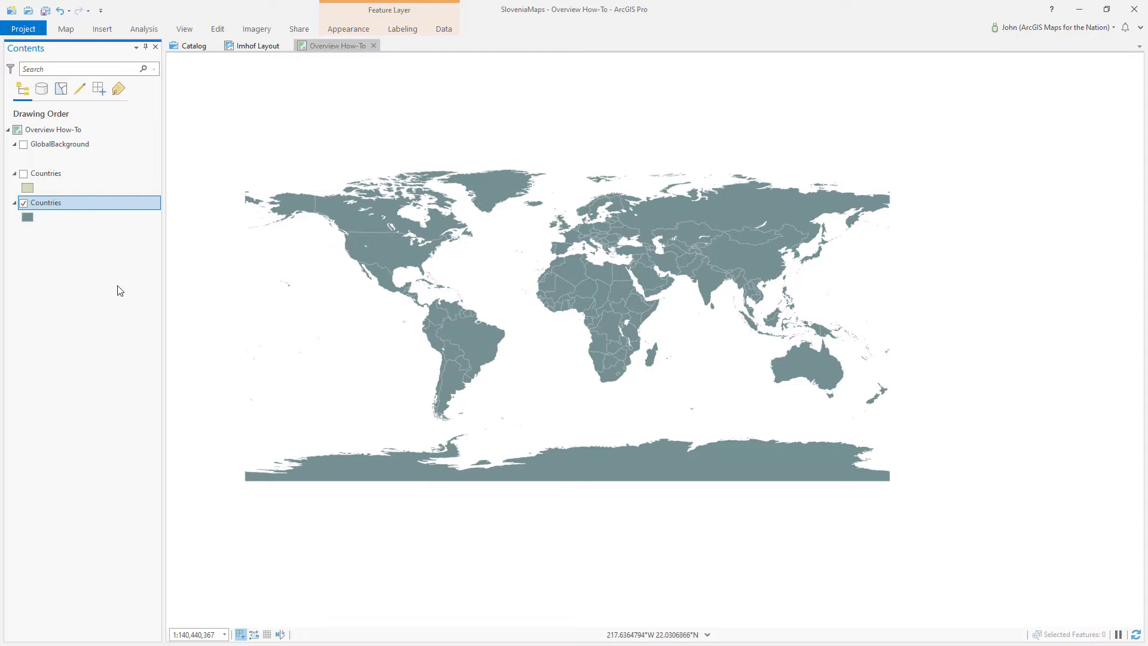
pyautogui.hotkey('alt', 'Tab')
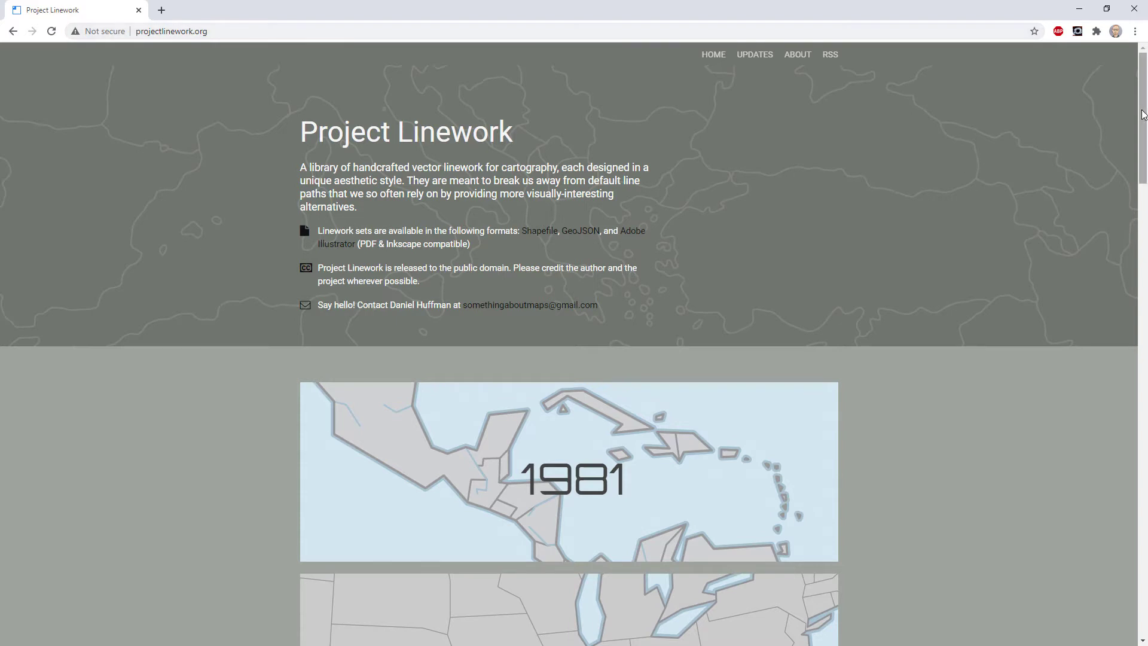
# Scroll Project Linework to the hand-drawn linework card, read its description, then return to ArcGIS Pro.
pyautogui.moveTo(1139, 105); pyautogui.dragTo(1145, 431)
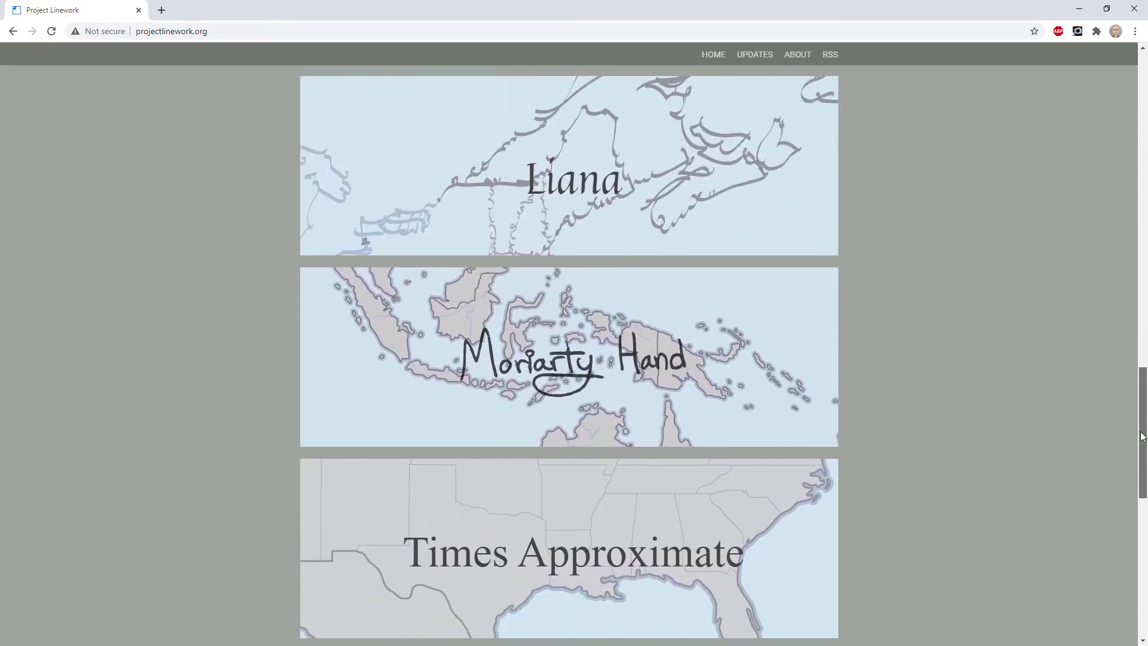
pyautogui.moveTo(741, 433)
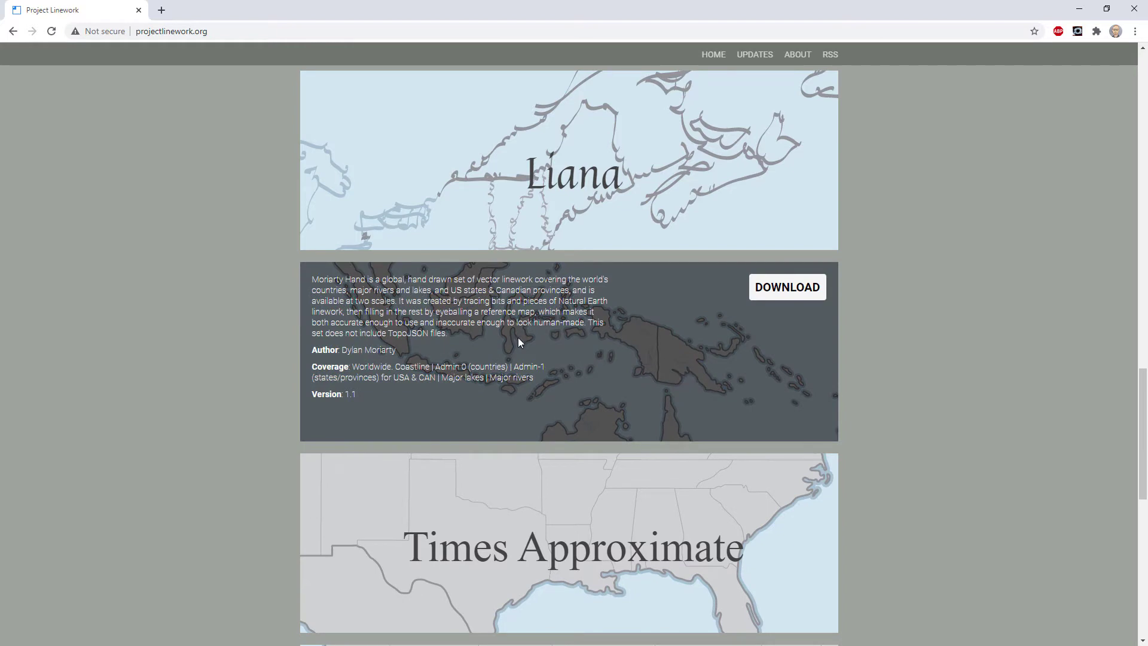
pyautogui.moveTo(396, 351); pyautogui.dragTo(359, 352)
pyautogui.click(931, 396)
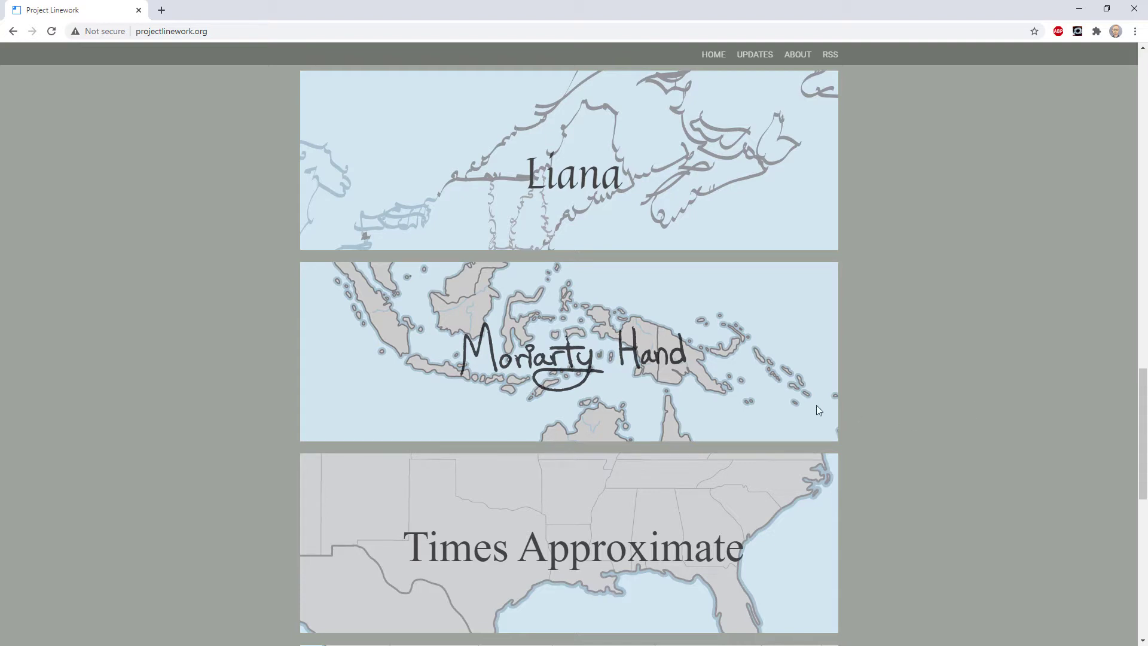
pyautogui.moveTo(588, 409)
pyautogui.hotkey('alt', 'Tab')
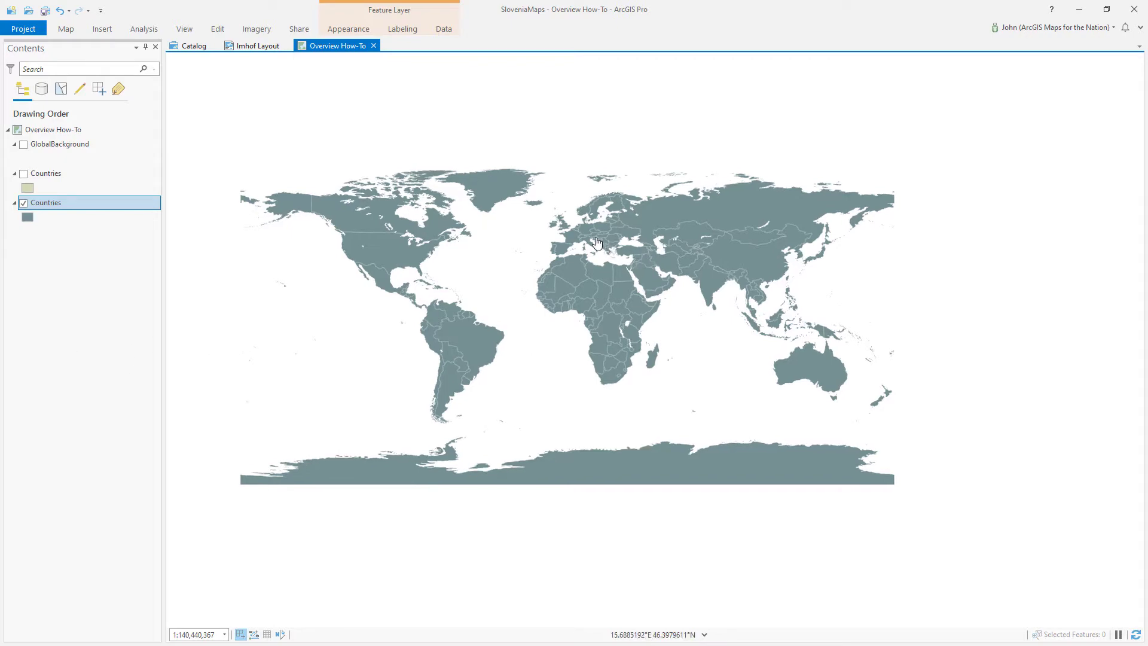
pyautogui.scroll(5, 597, 241)
pyautogui.scroll(-2, 579, 313)
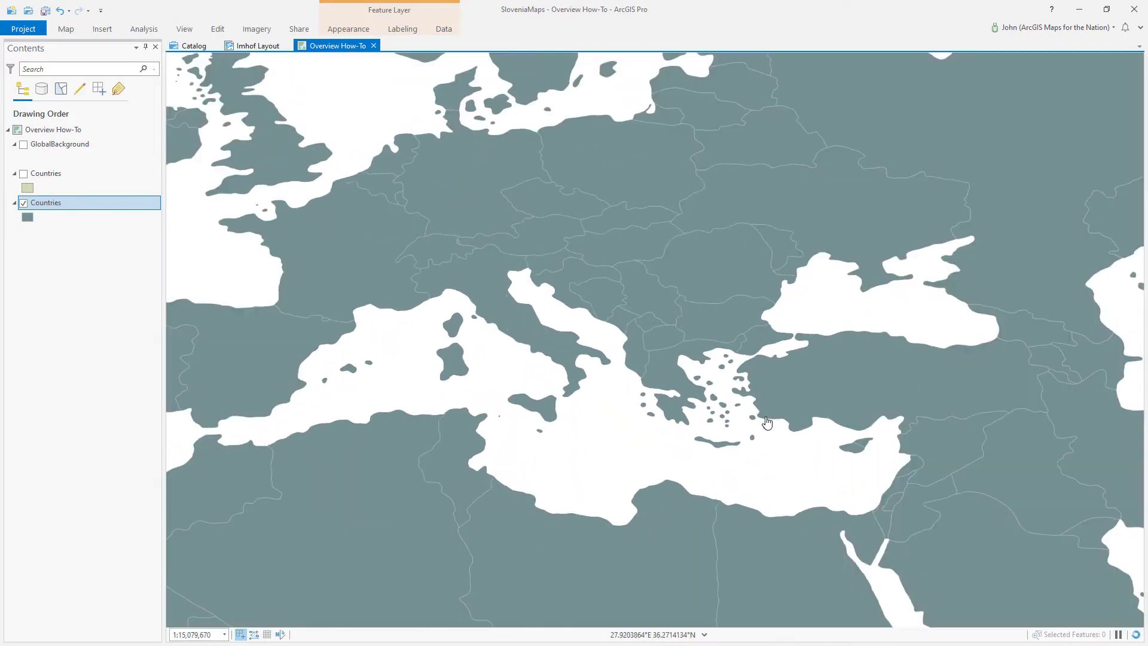
pyautogui.scroll(2, 630, 362)
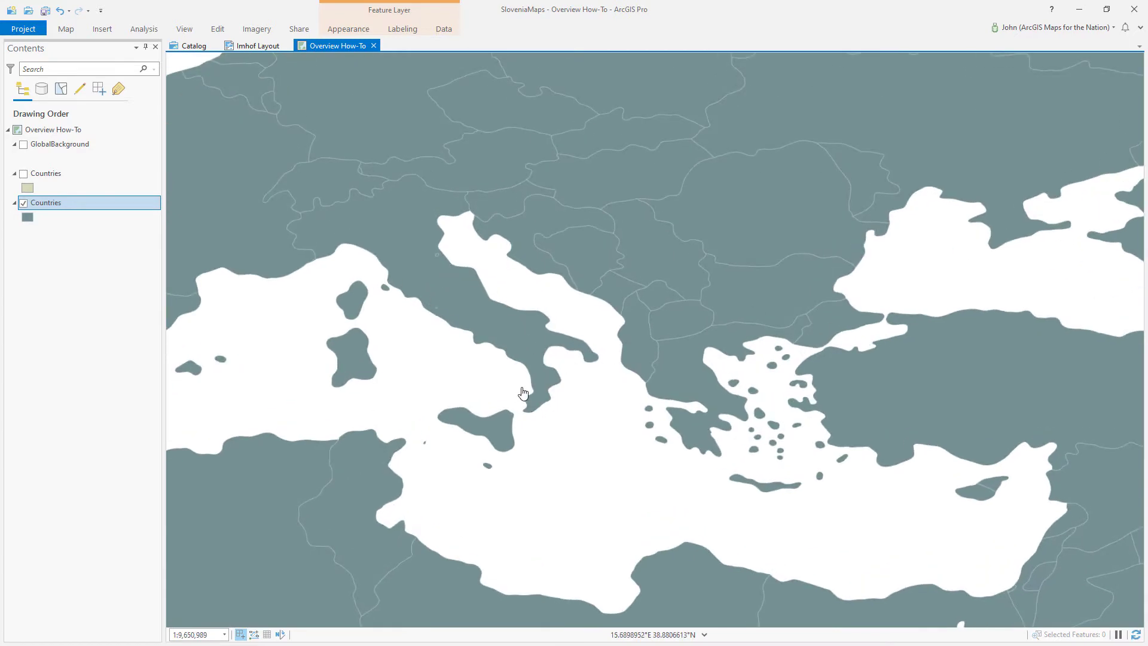
pyautogui.scroll(-4, 546, 360)
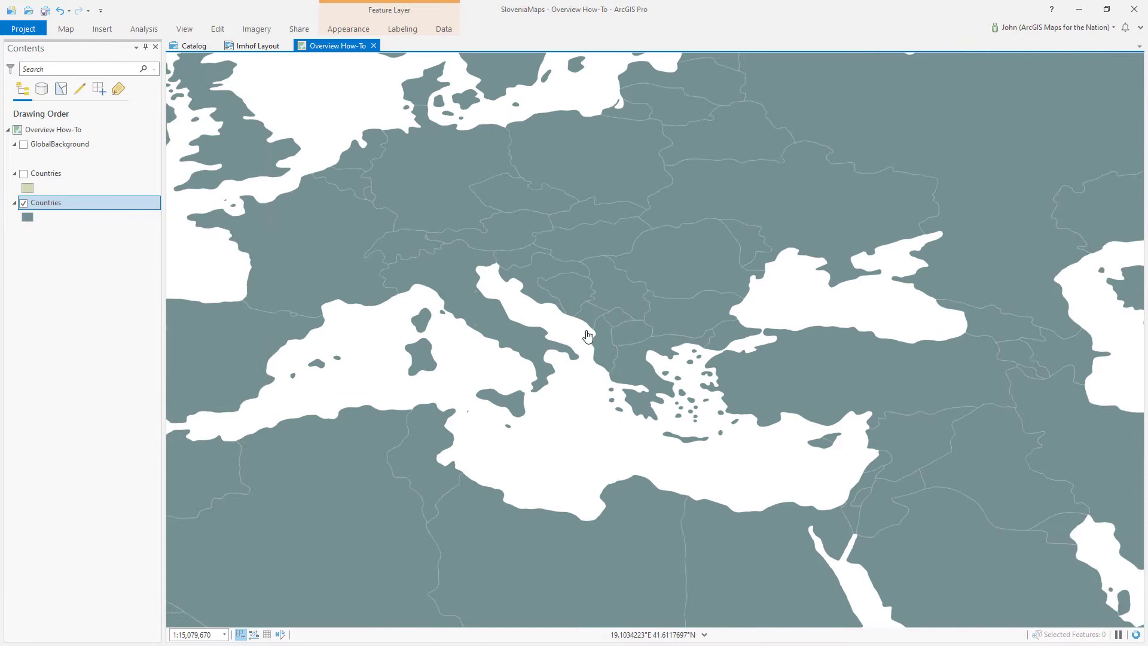
pyautogui.scroll(-6, 660, 311)
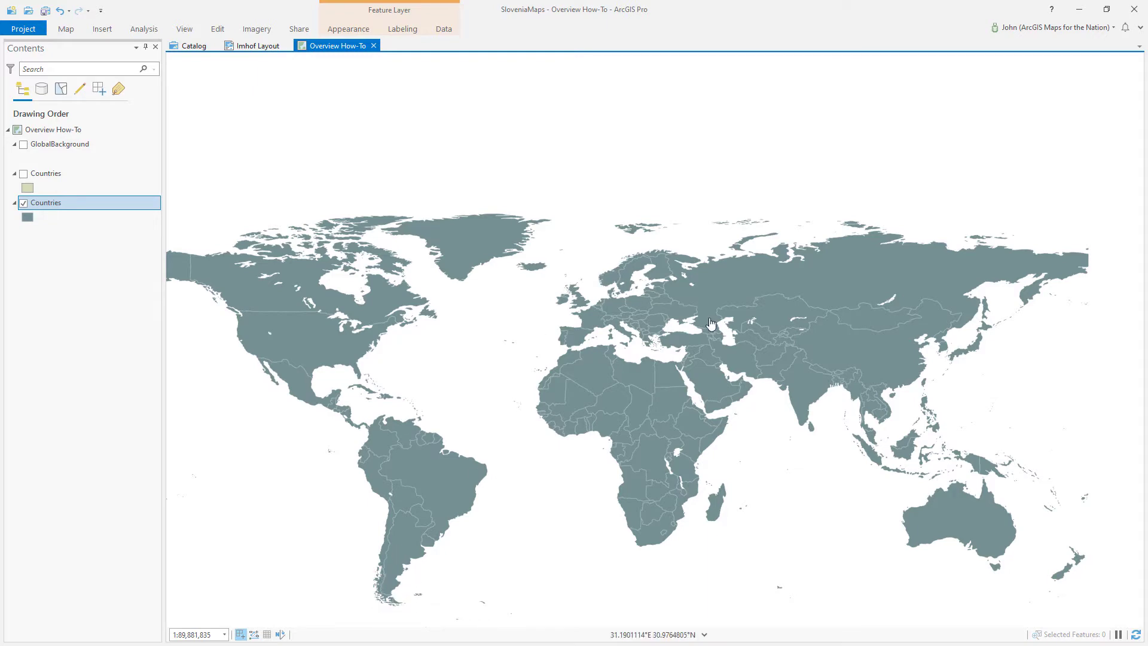
pyautogui.scroll(2, 636, 315)
pyautogui.scroll(3, 635, 314)
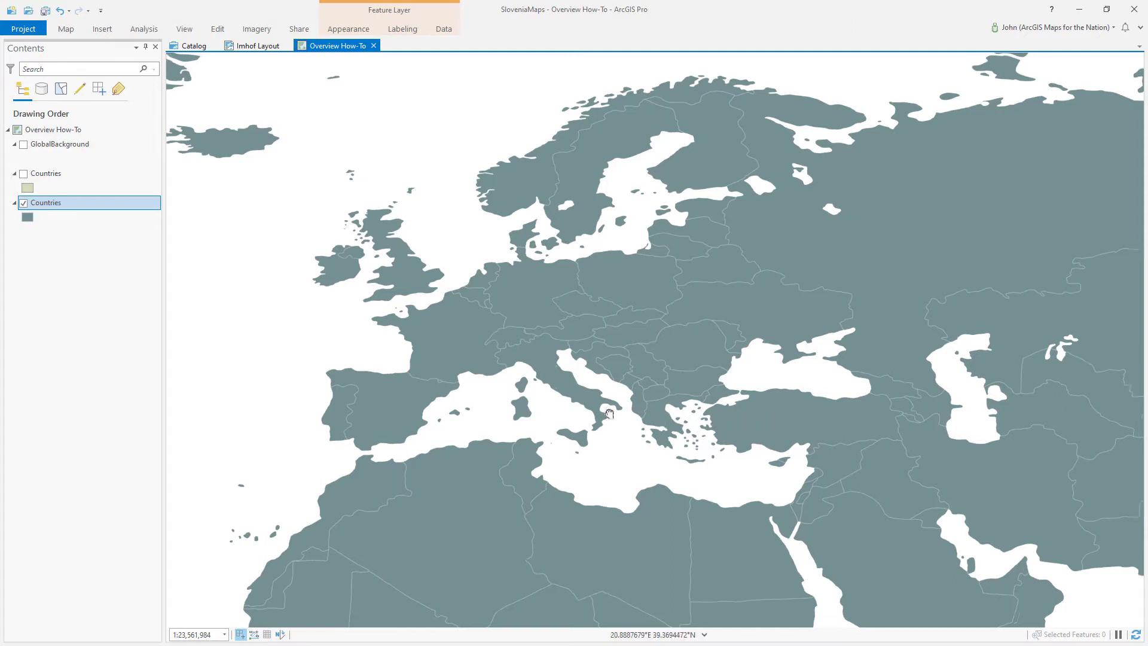
pyautogui.moveTo(657, 419); pyautogui.dragTo(604, 415)
pyautogui.scroll(4, 540, 343)
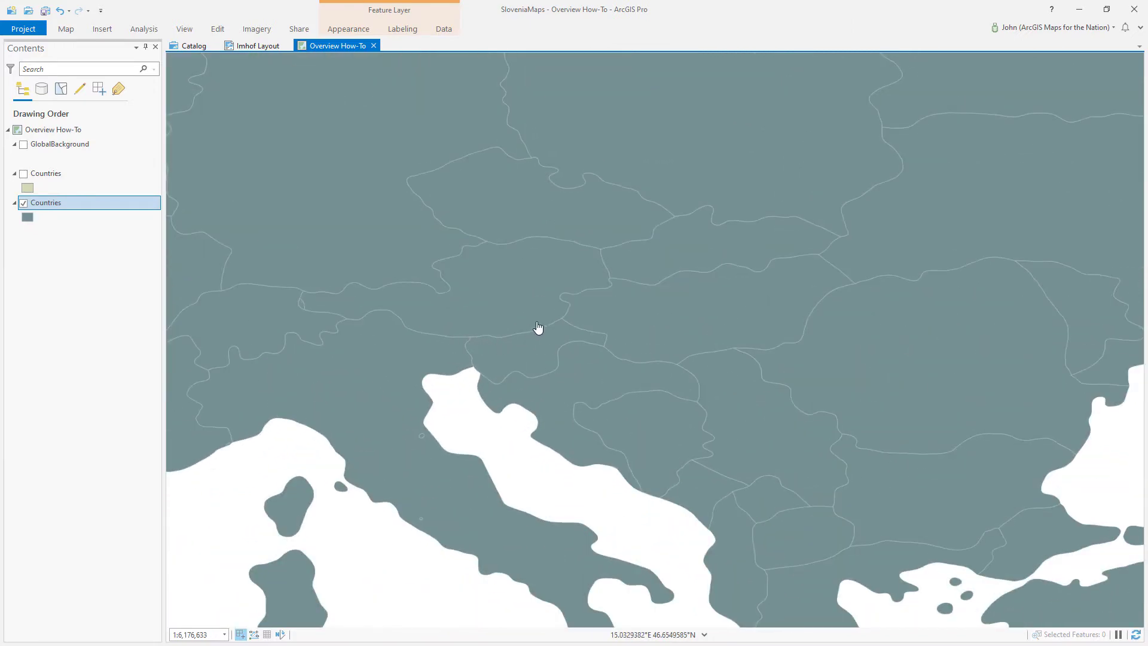
pyautogui.scroll(-3, 588, 390)
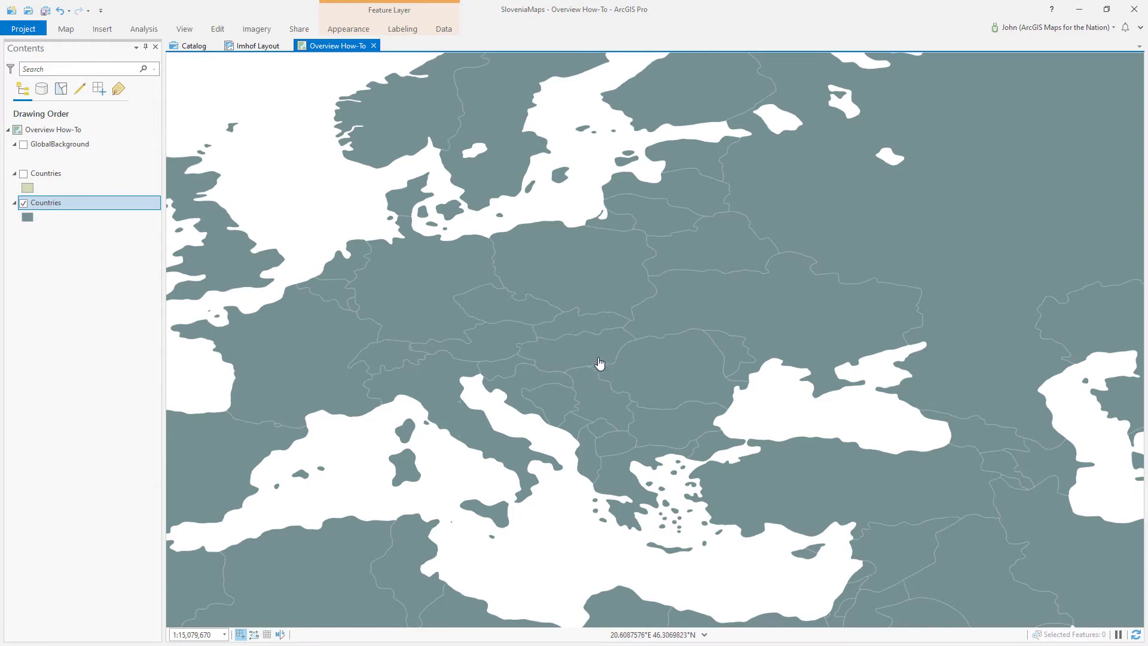
pyautogui.scroll(-2, 599, 363)
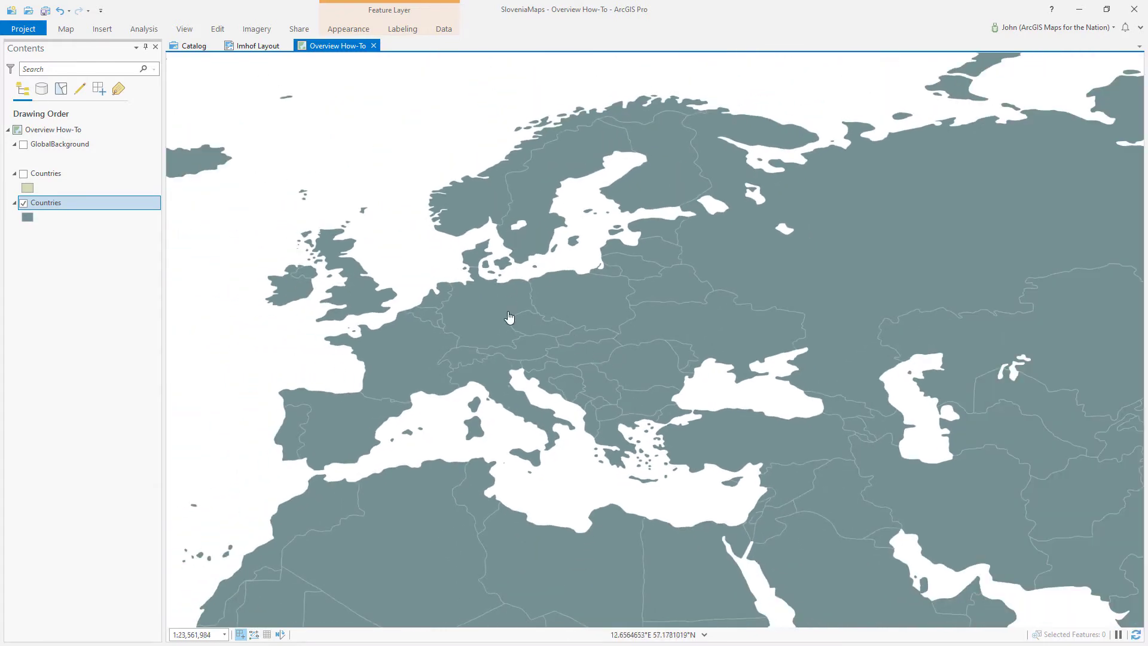
pyautogui.scroll(-2, 514, 317)
pyautogui.scroll(-2, 701, 209)
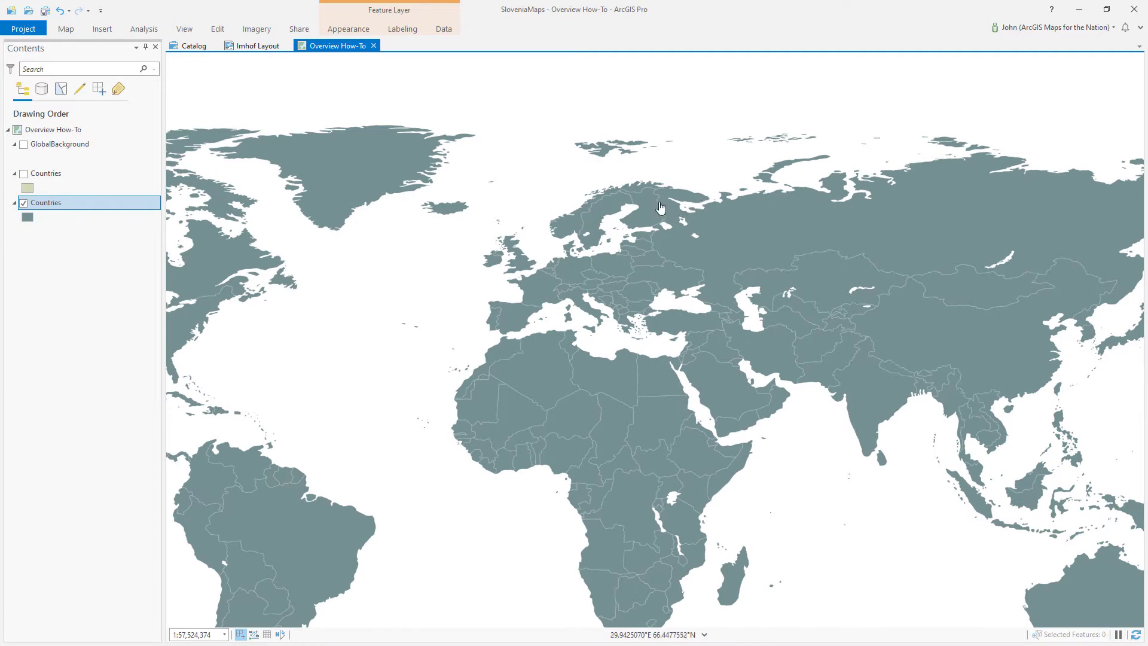
pyautogui.scroll(-2, 673, 191)
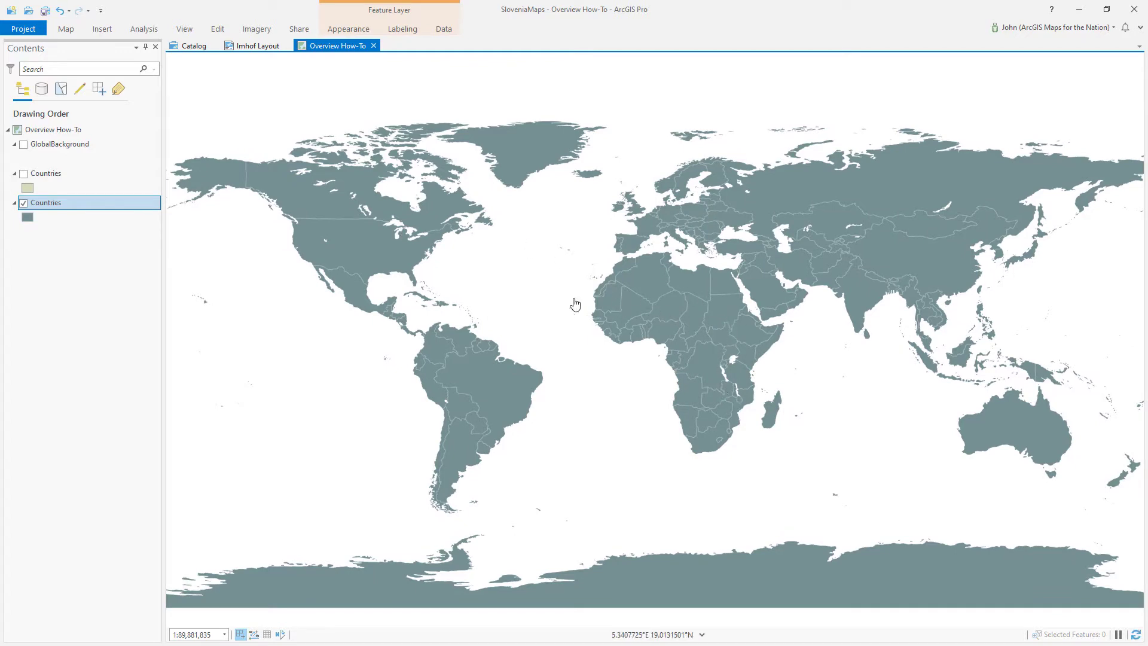
# Show the upper Countries layer again so Slovenia appears beige, zooming in on it.
pyautogui.click(23, 174)
pyautogui.click(93, 180)
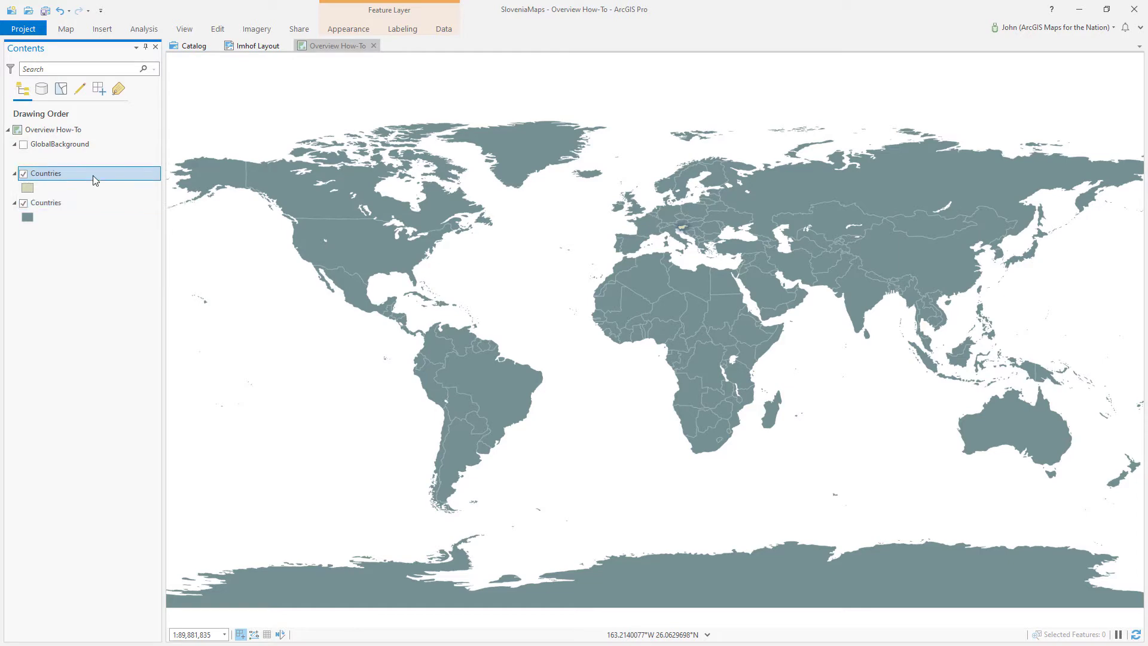
pyautogui.scroll(5, 686, 234)
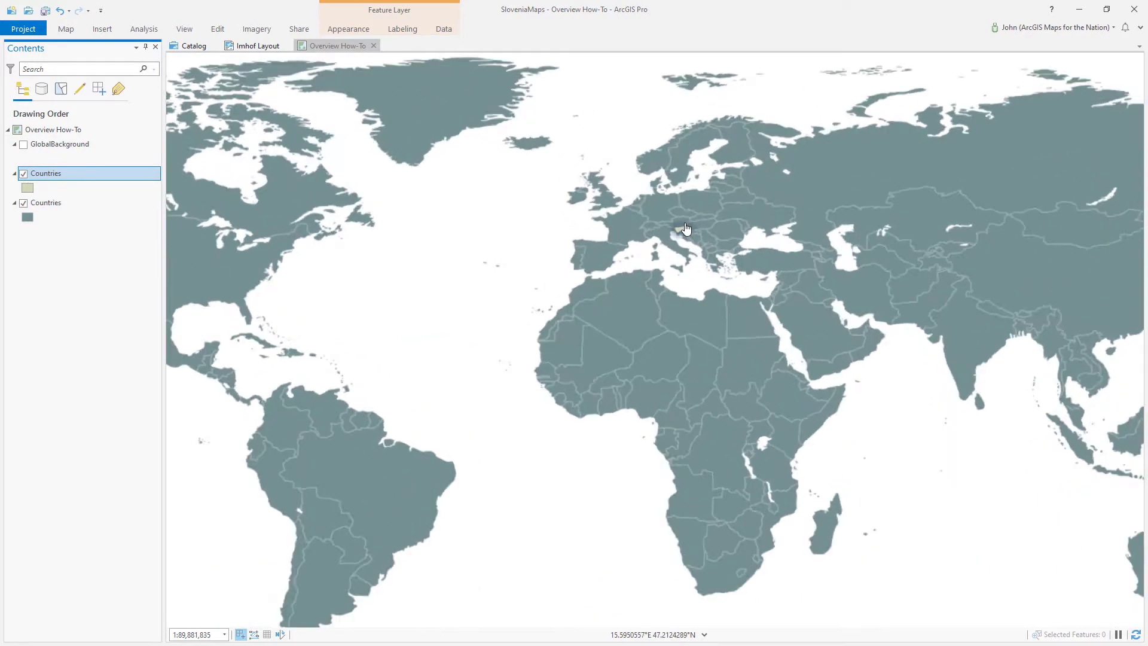
pyautogui.scroll(2, 683, 232)
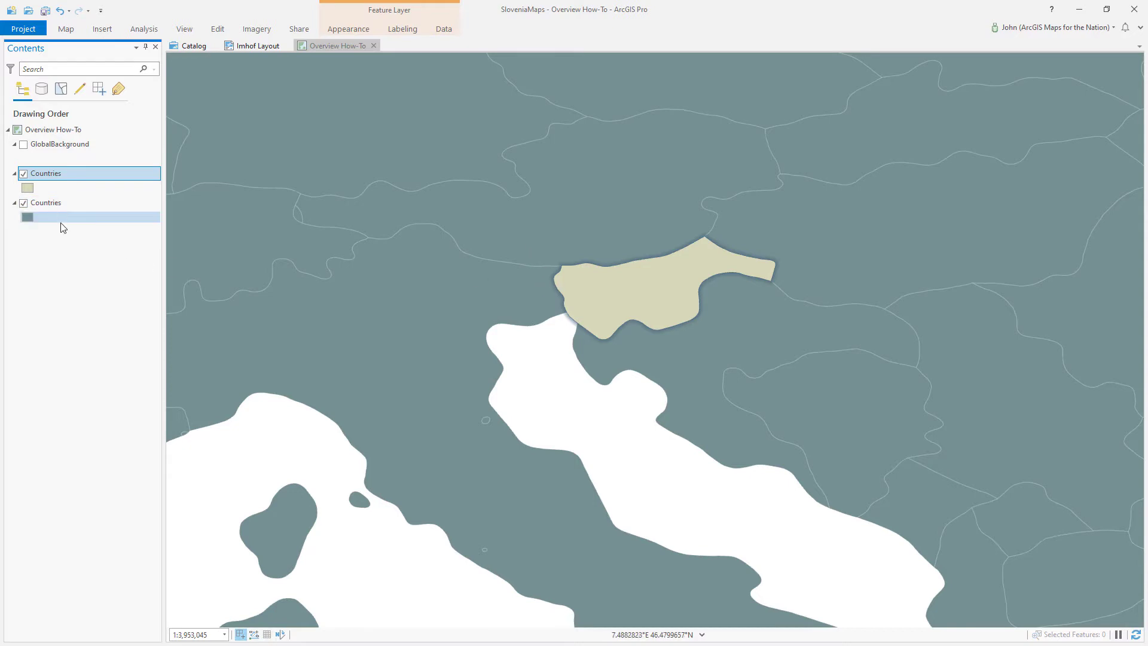
pyautogui.click(61, 204)
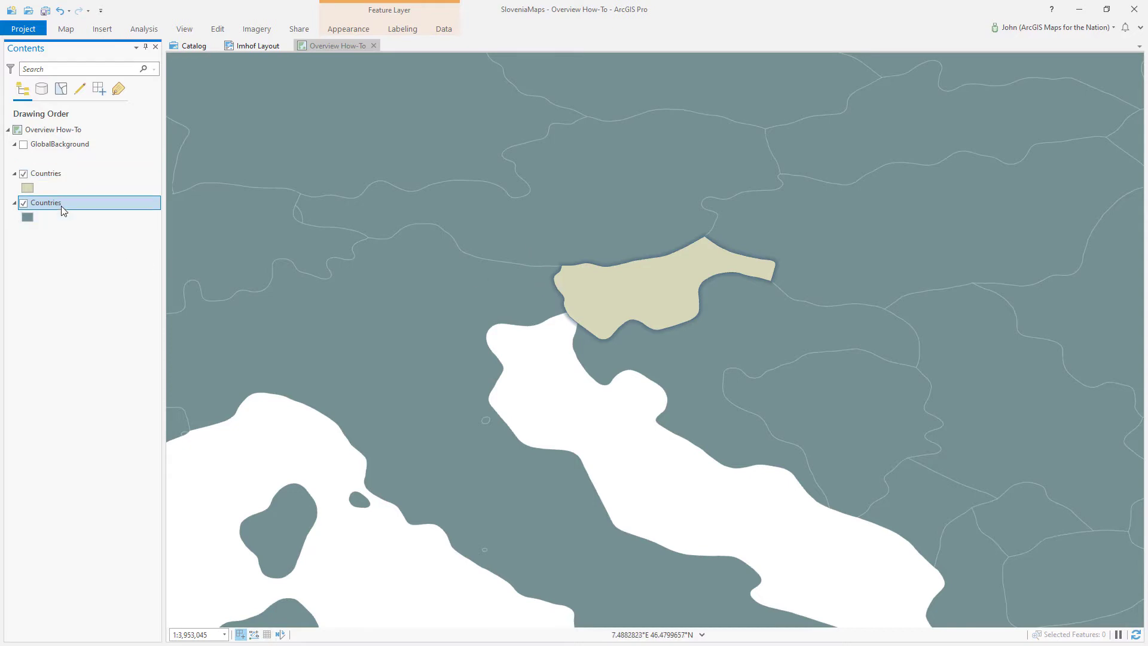
# Check the upper Countries layer's definition query Name = 'Slovenia' in its layer properties.
pyautogui.doubleClick(88, 174)
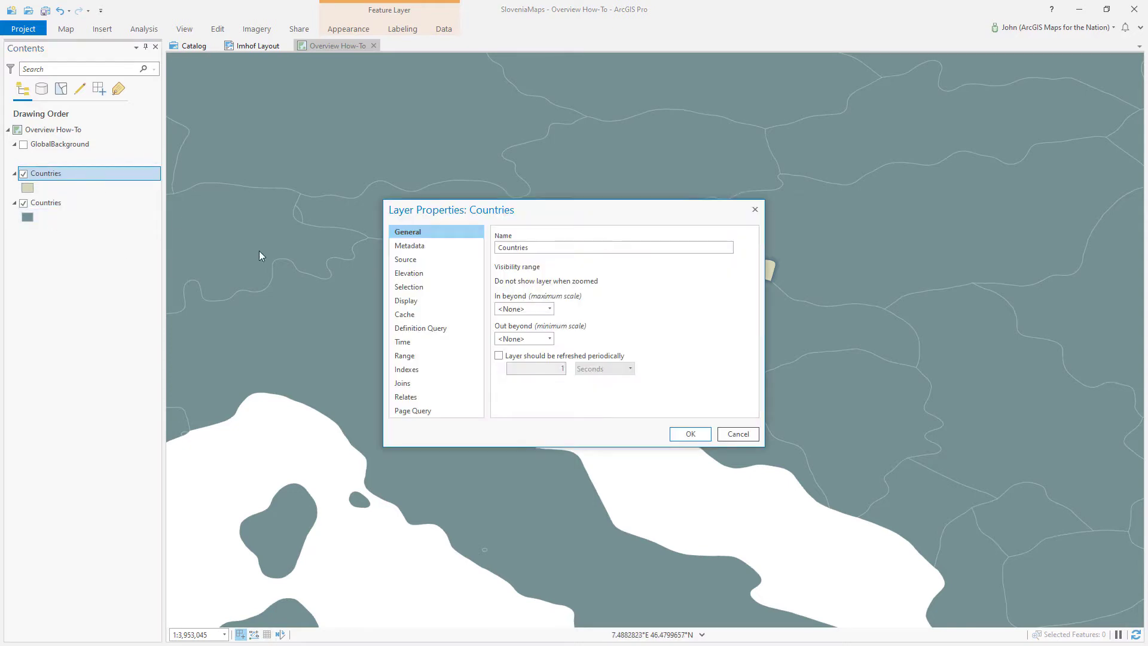
pyautogui.click(419, 329)
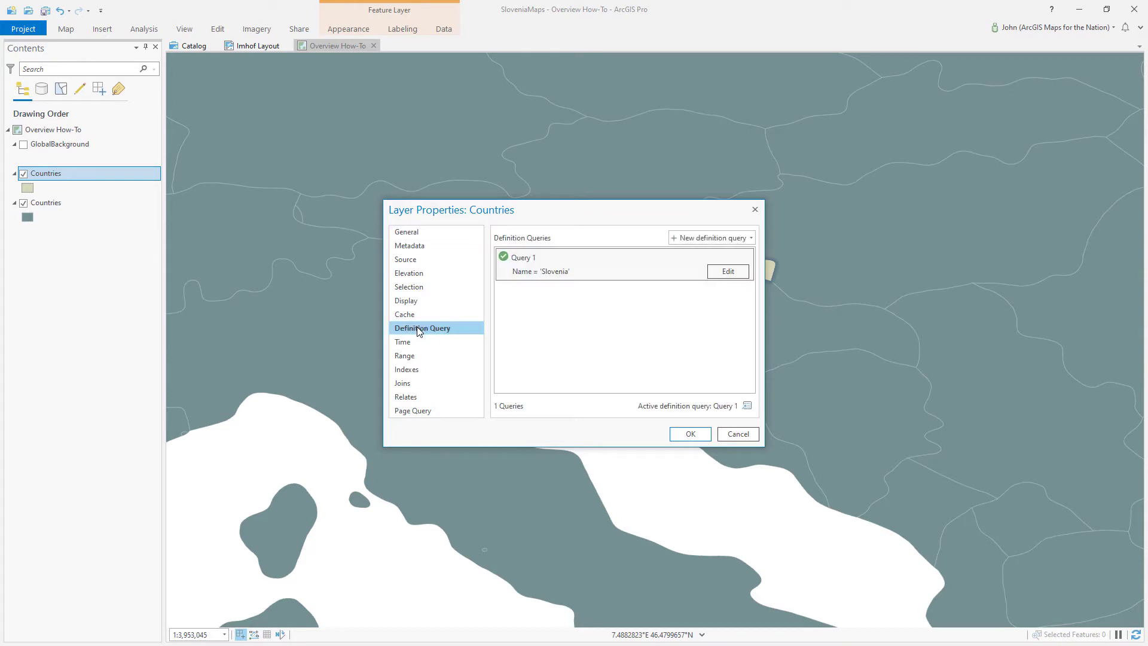
pyautogui.moveTo(543, 280)
pyautogui.click(743, 438)
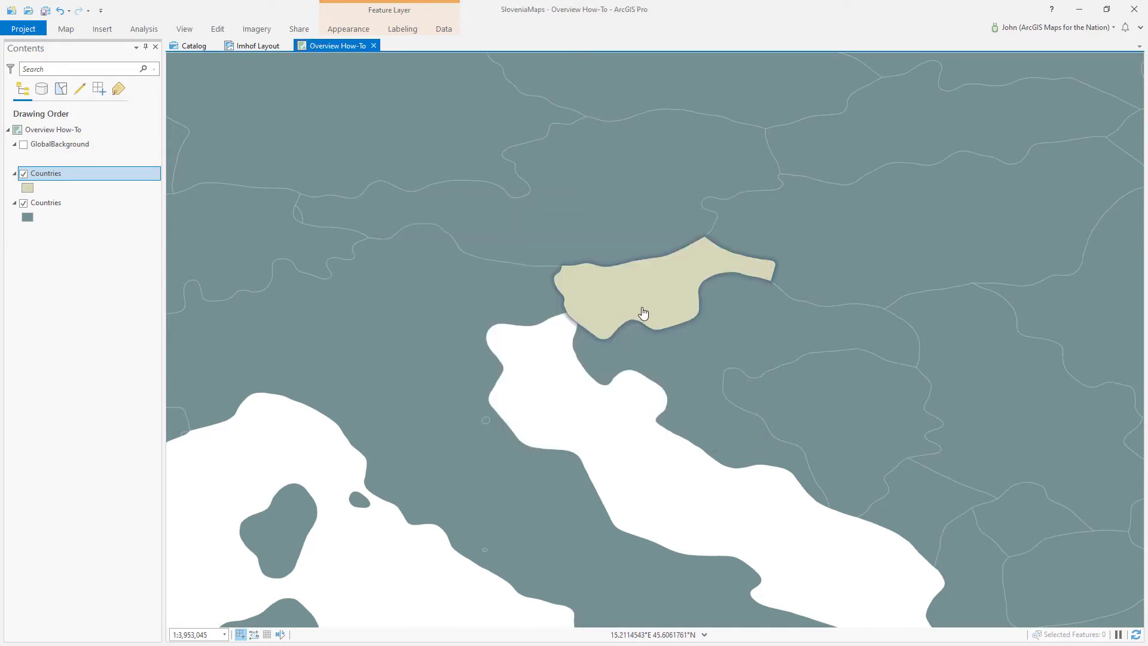
pyautogui.scroll(-5, 671, 275)
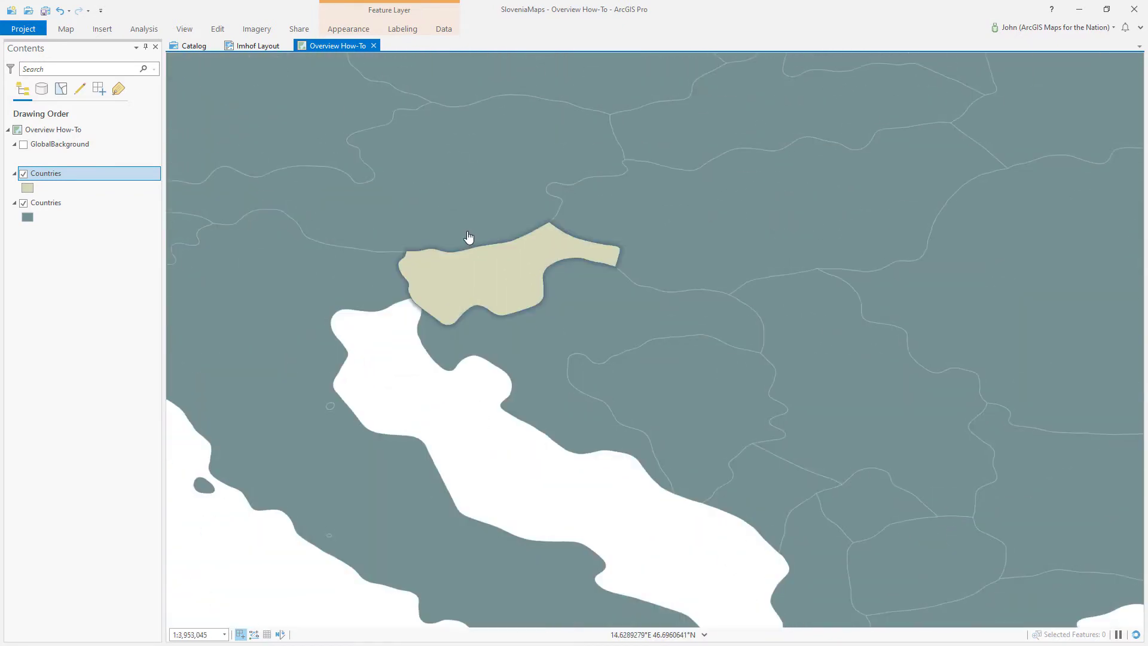
pyautogui.scroll(2, 453, 254)
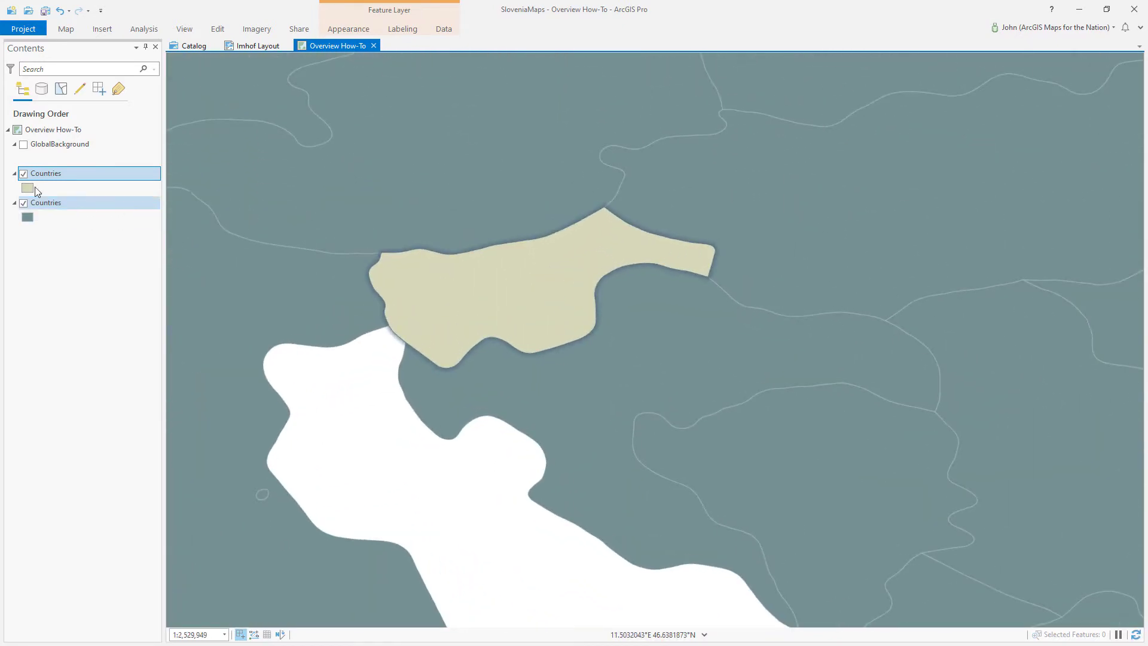
# Inspect the Slovenia symbol's solid fill, solid stroke and 6 pt gradient stroke layers.
pyautogui.click(27, 188)
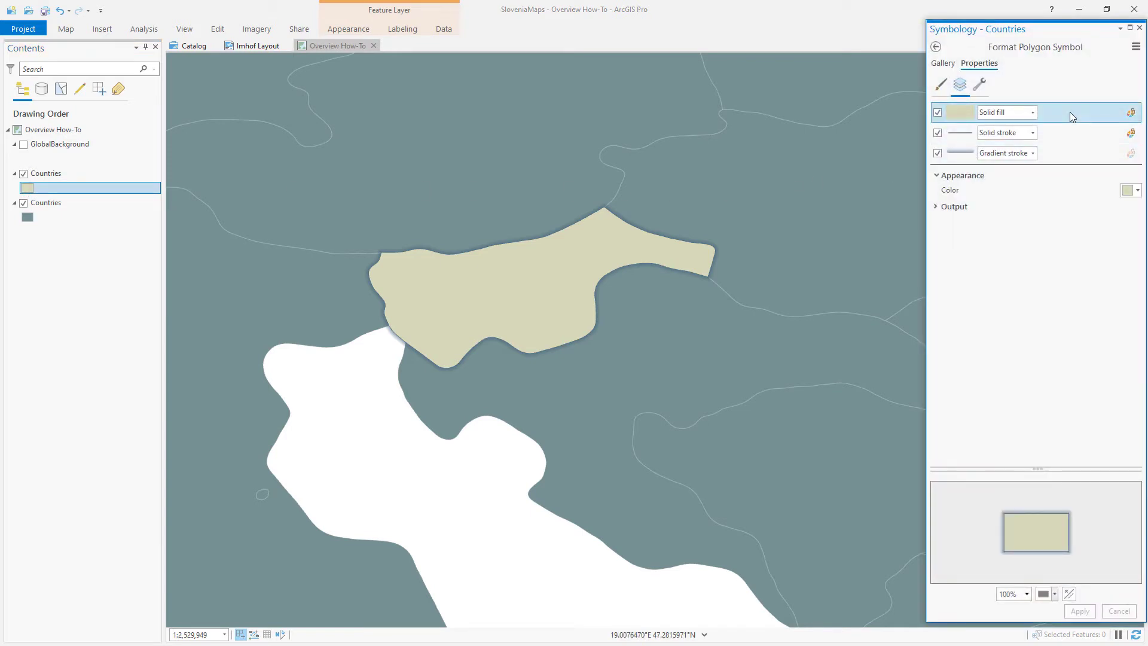
pyautogui.click(1063, 132)
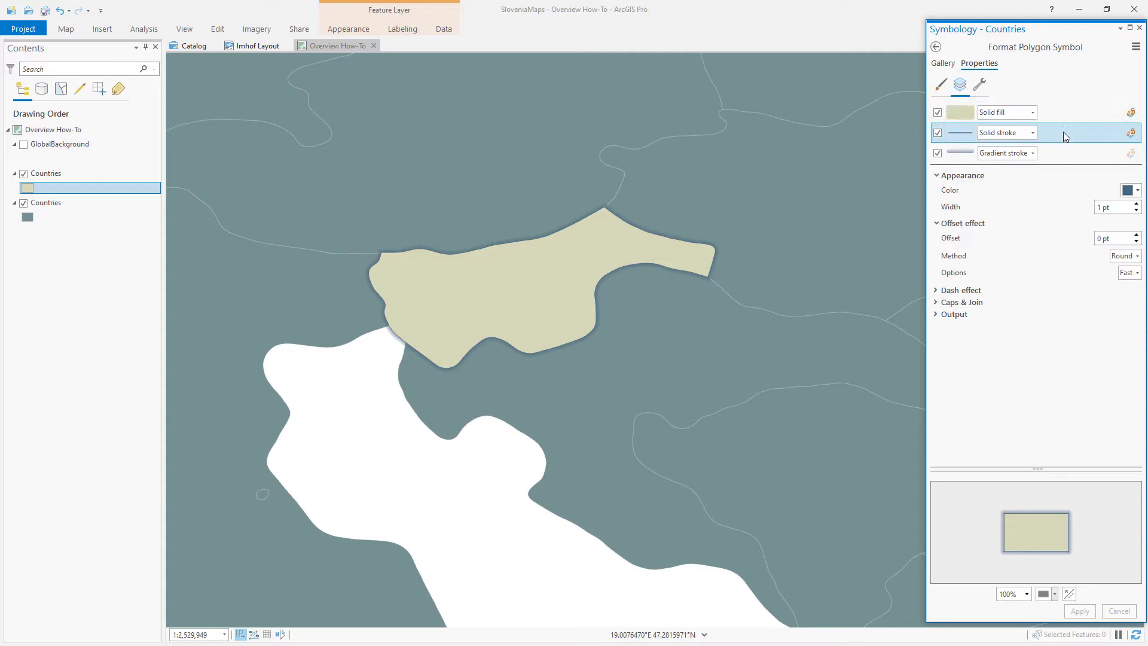
pyautogui.click(1063, 152)
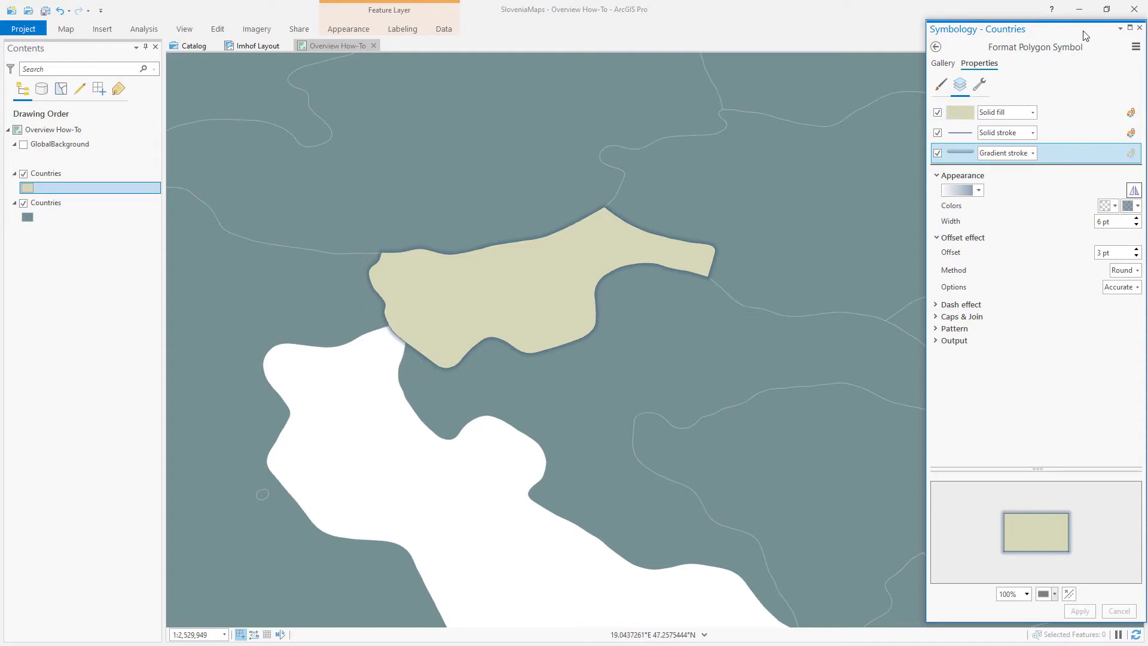
# Zoom out to the whole world and view GlobalBackground's 80 pt gradient stroke with -39 pt offset.
pyautogui.click(1140, 30)
pyautogui.scroll(-10, 728, 321)
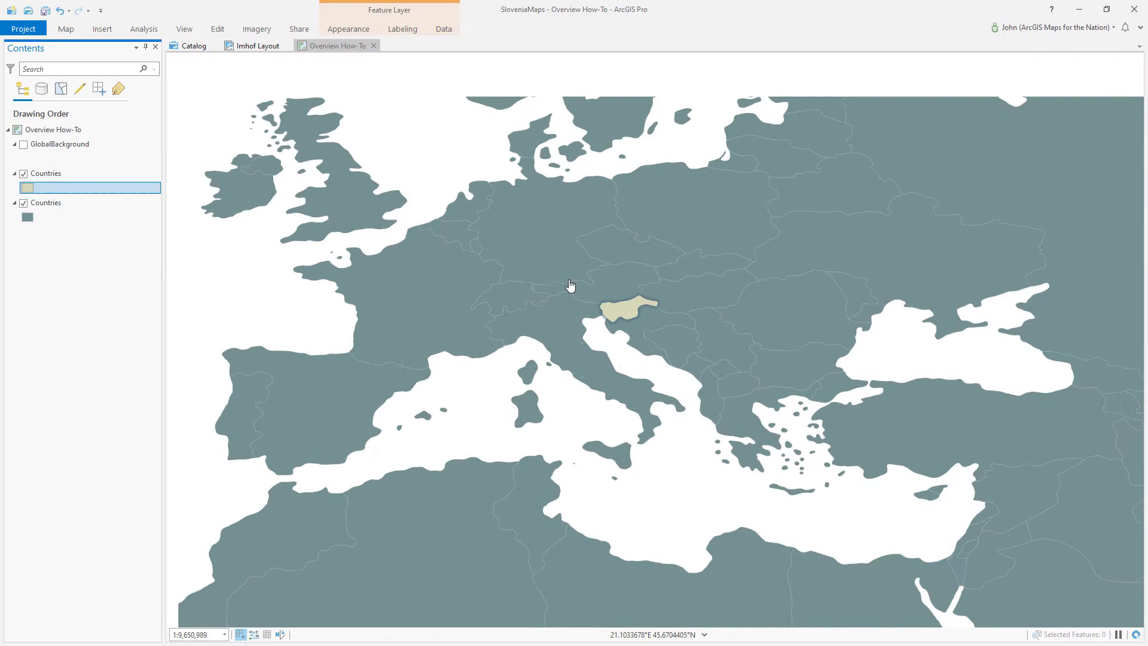
pyautogui.scroll(-5, 744, 281)
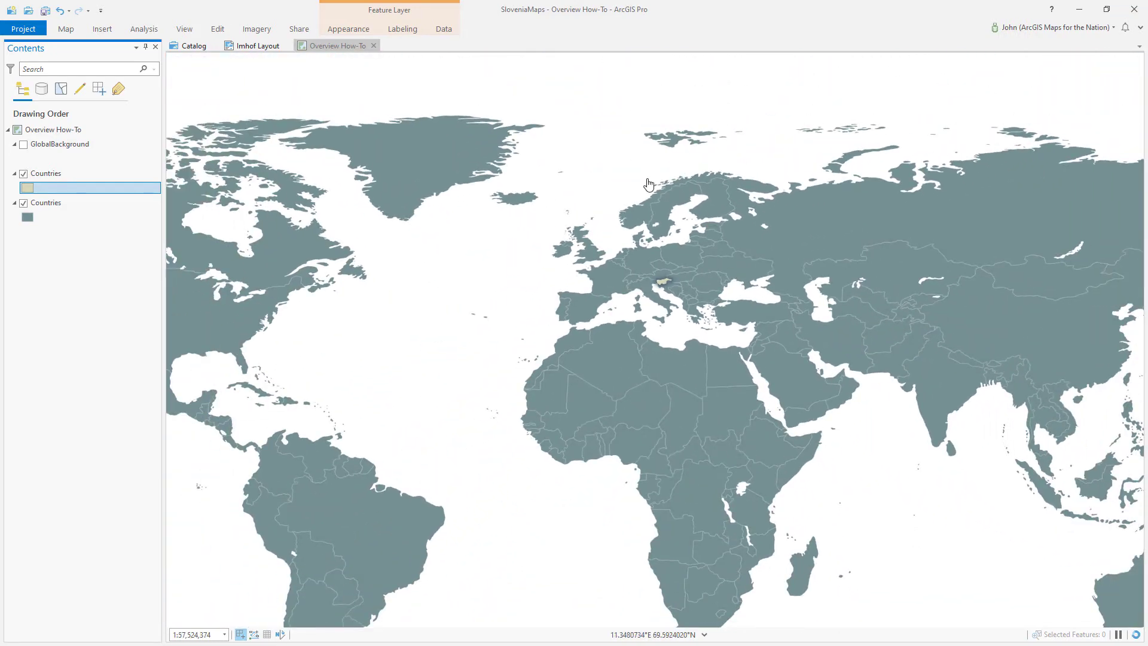
pyautogui.scroll(-1, 676, 140)
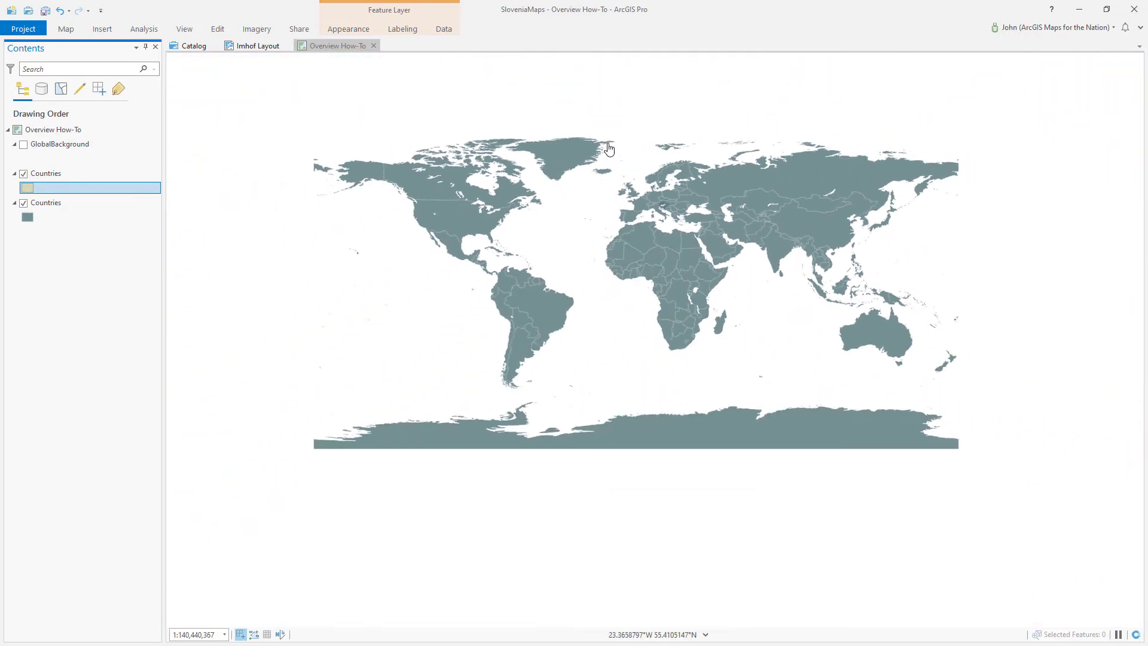
pyautogui.scroll(1, 606, 150)
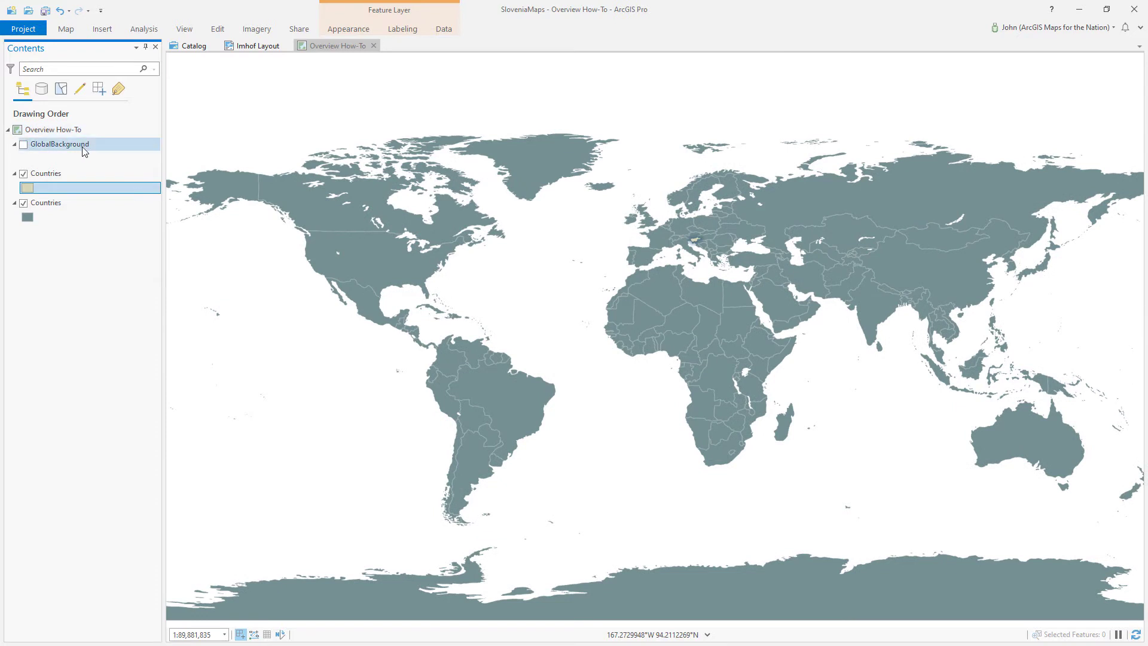
pyautogui.click(125, 145)
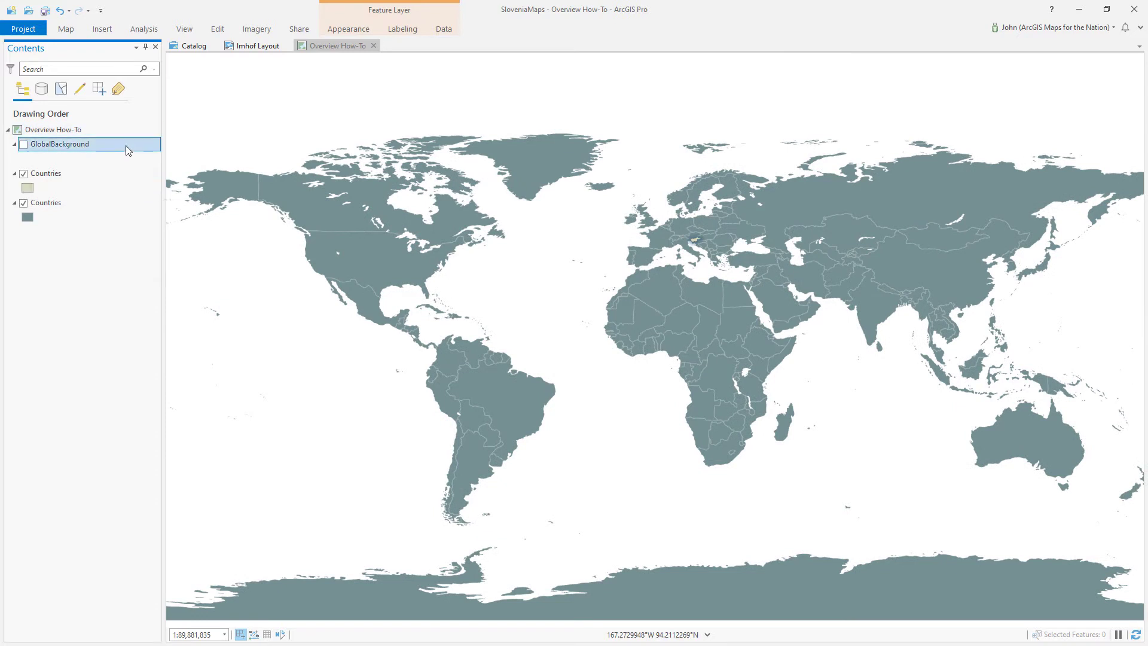
pyautogui.click(25, 160)
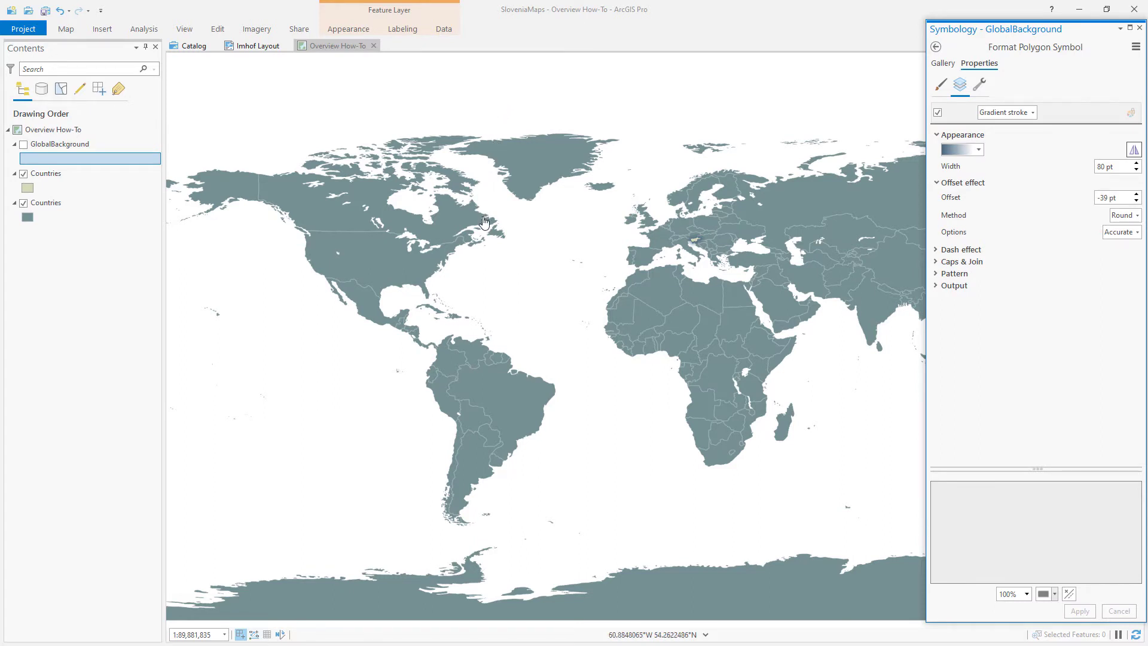
# Make GlobalBackground visible so a blue gradient edge frames the world map.
pyautogui.click(24, 146)
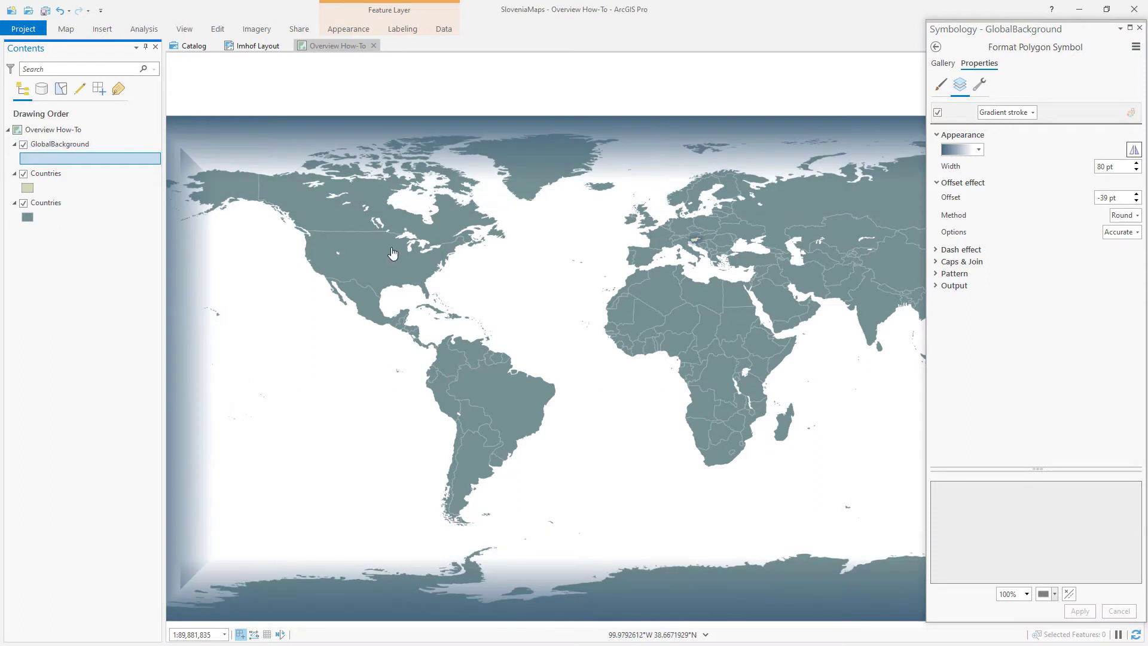
pyautogui.scroll(-2, 392, 253)
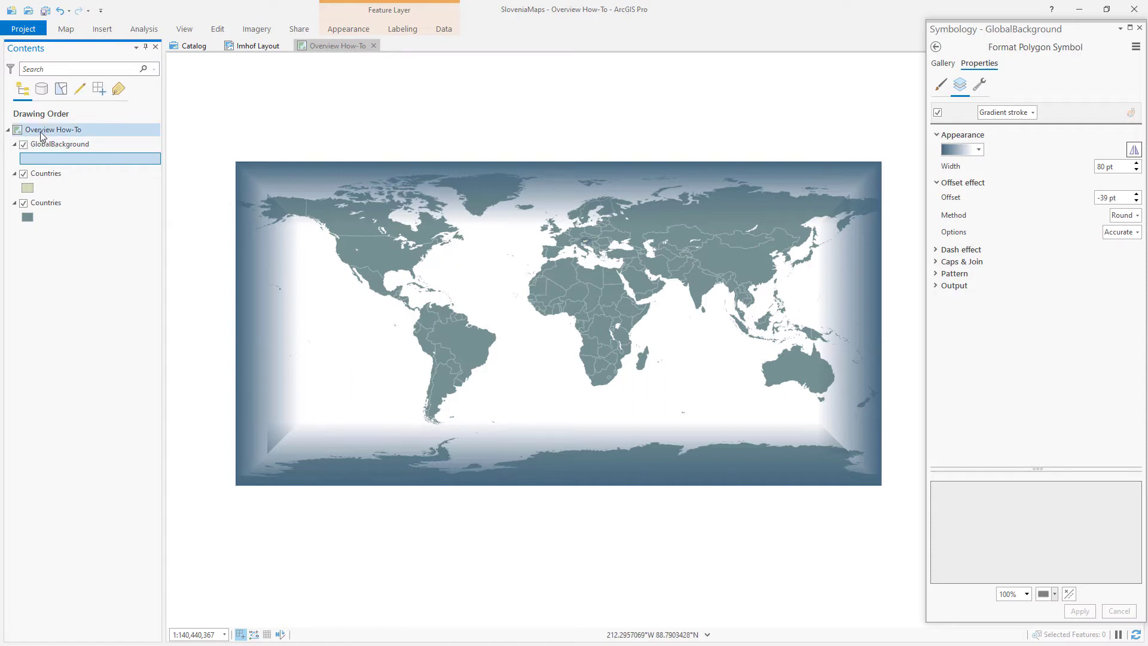
pyautogui.click(110, 135)
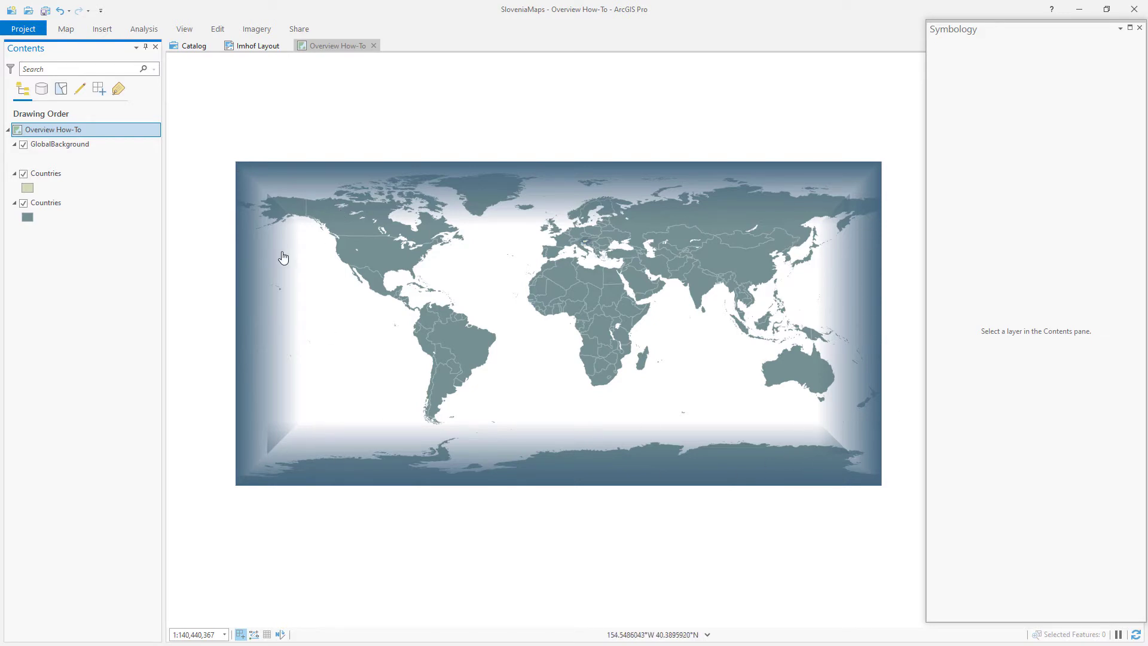
# Set the Overview How-To map's coordinate system to The World from Space and centre the globe.
pyautogui.rightClick(115, 137)
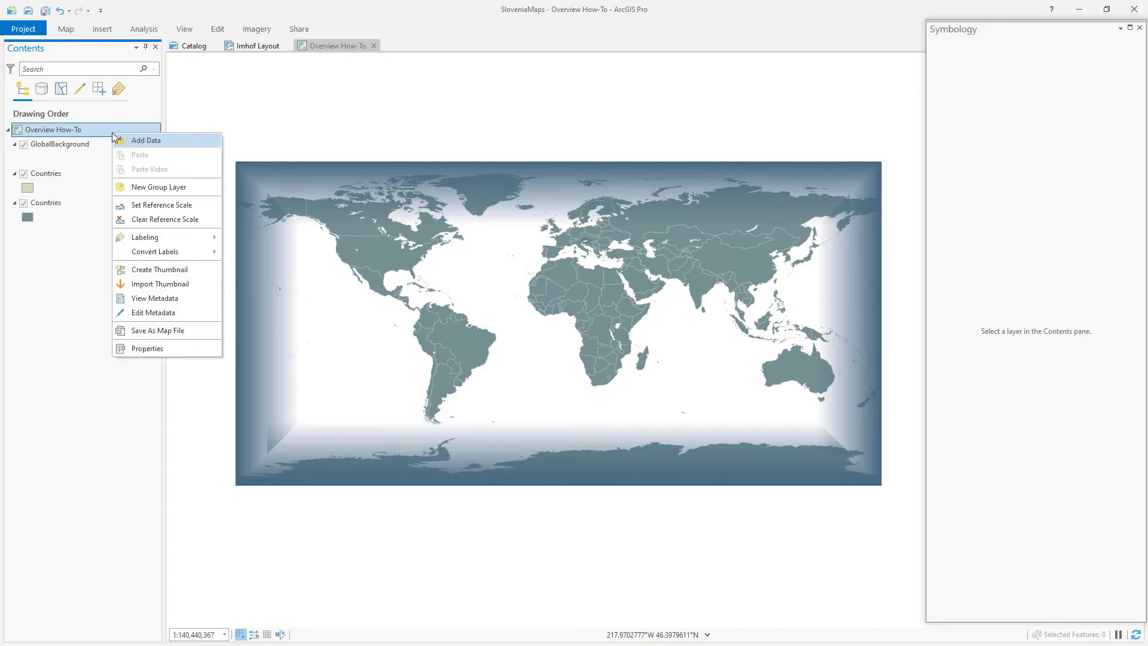
pyautogui.click(145, 348)
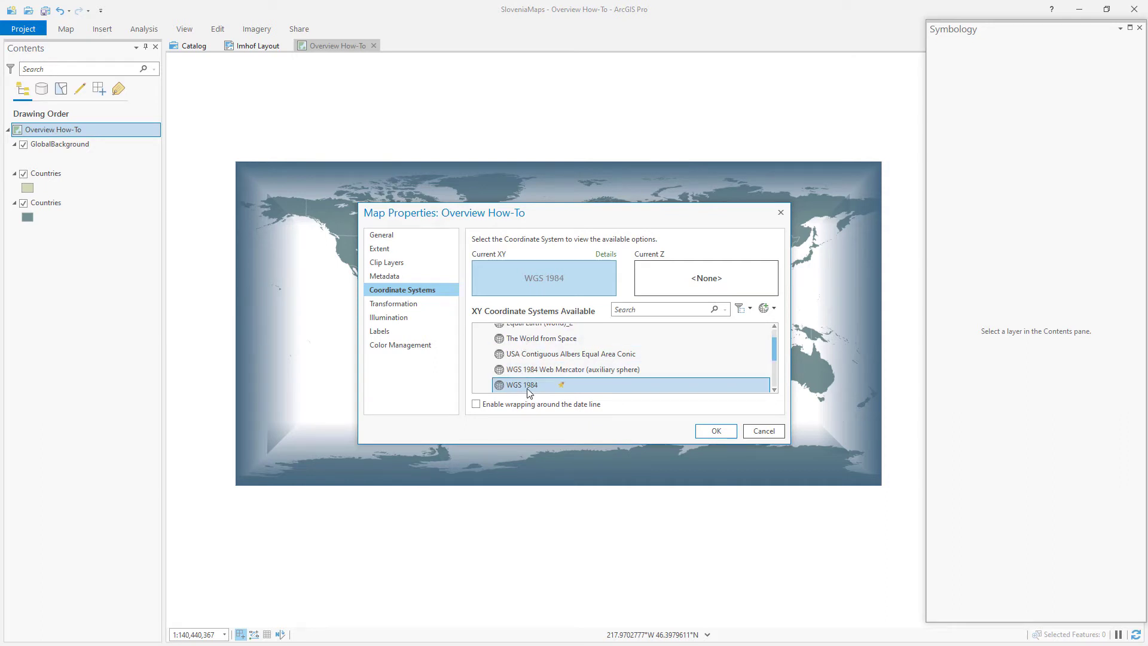
pyautogui.click(636, 311)
pyautogui.write('space')
pyautogui.click(521, 348)
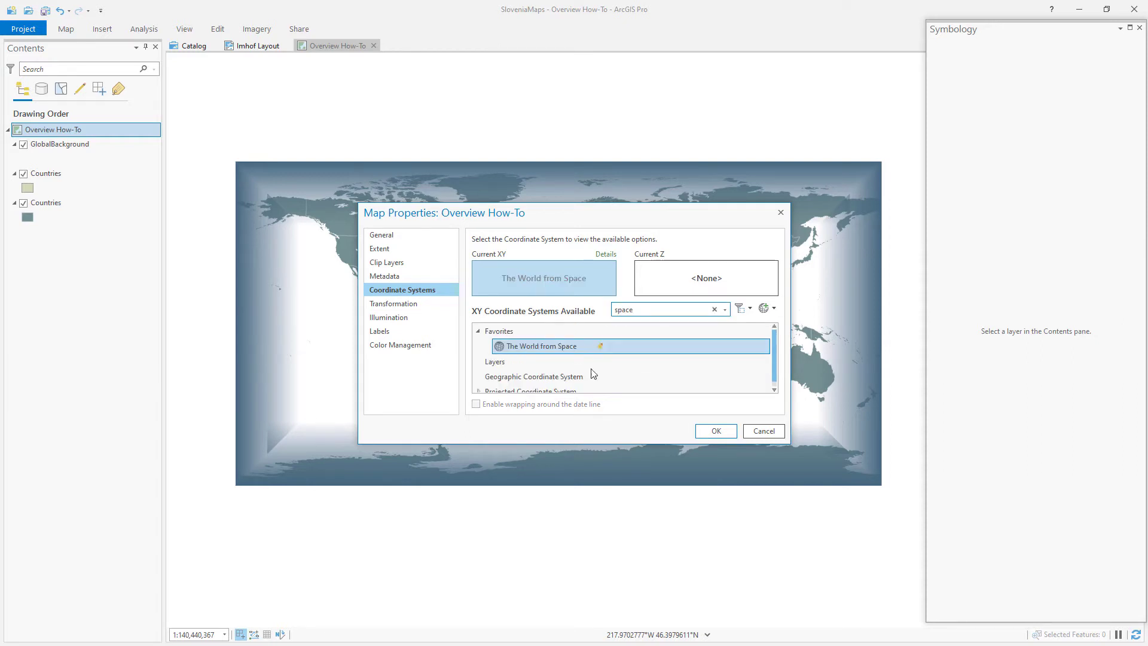
pyautogui.click(715, 431)
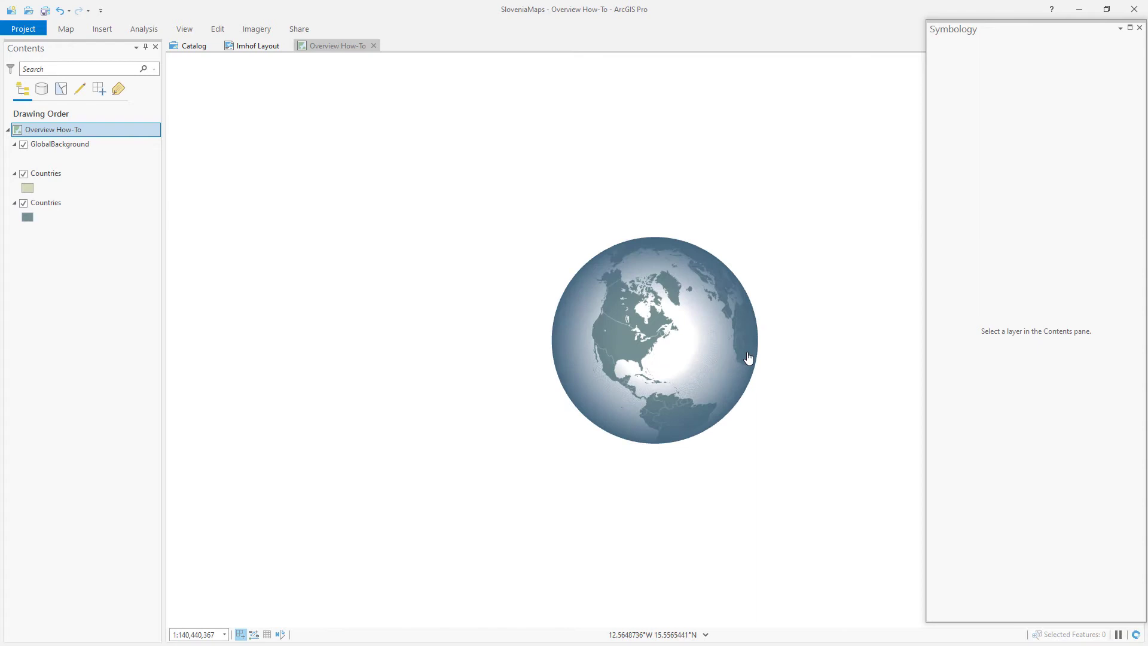
pyautogui.moveTo(566, 335); pyautogui.dragTo(588, 358)
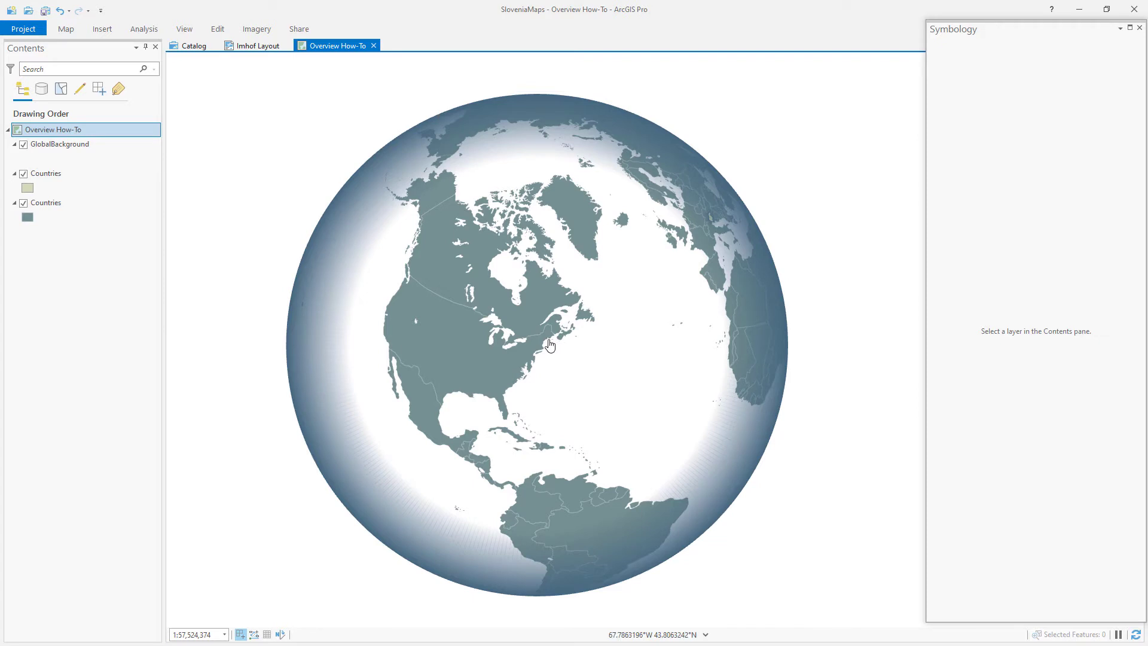
pyautogui.moveTo(529, 346); pyautogui.dragTo(528, 351)
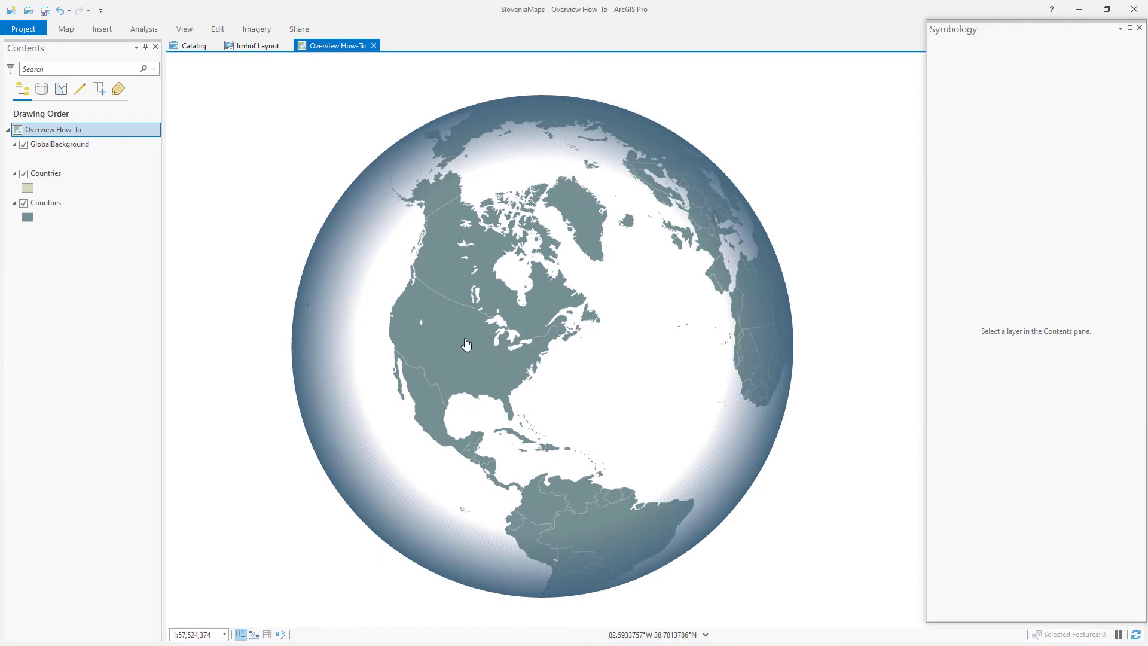
# Make an editable copy of The World from Space, centred at -72.5333333334, 42.5333333333.
pyautogui.rightClick(115, 132)
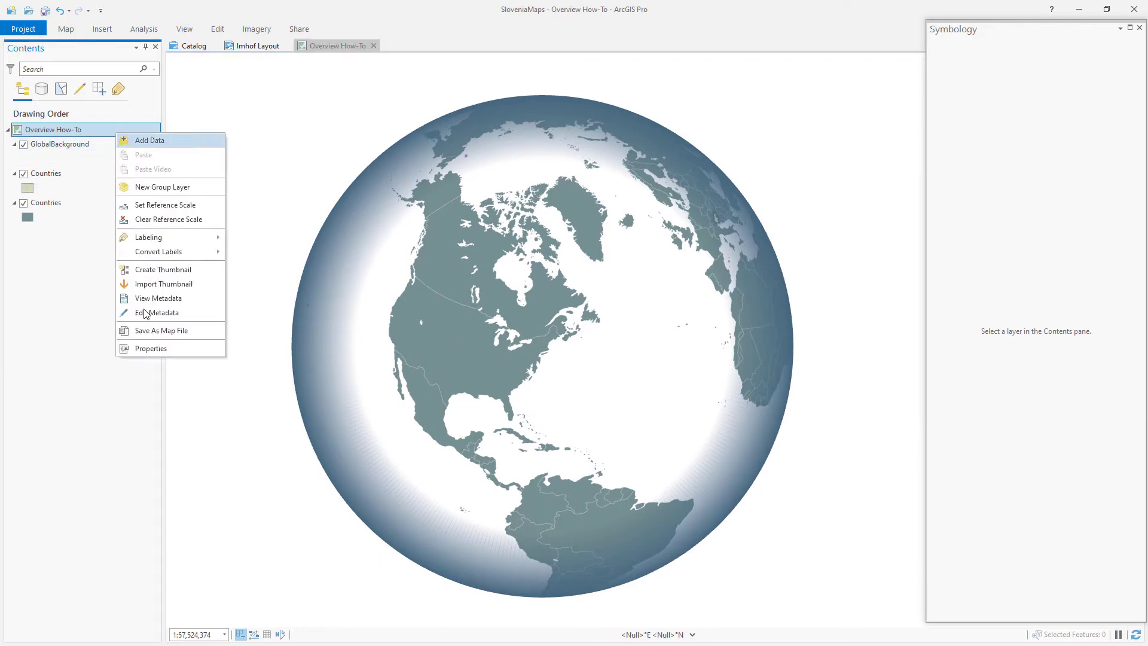
pyautogui.click(153, 348)
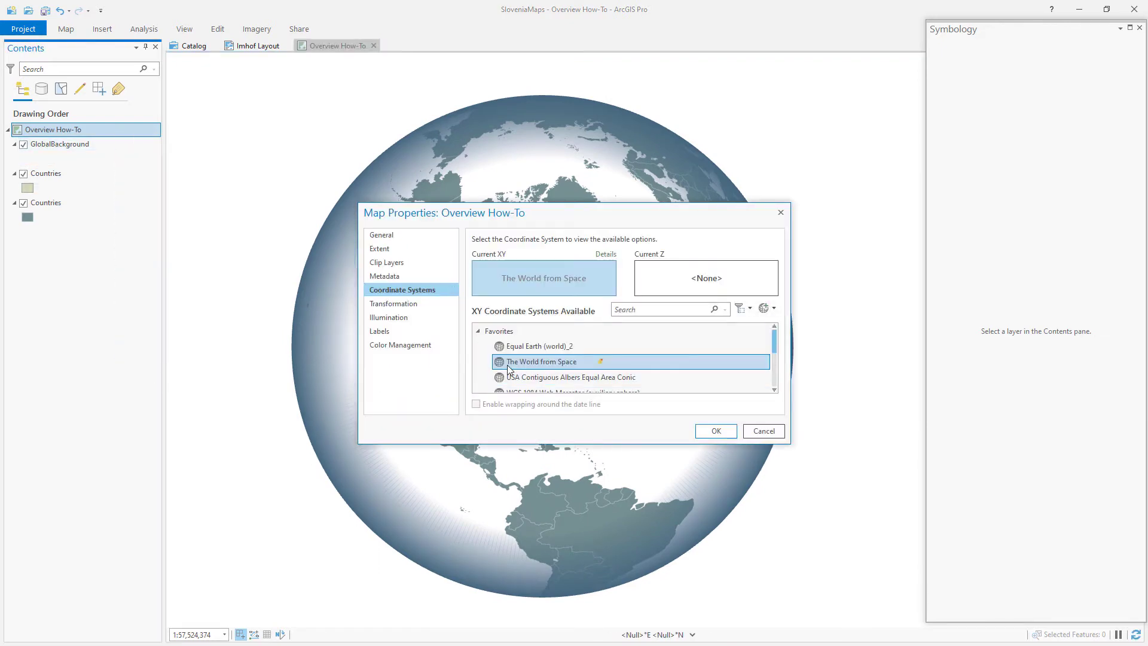
pyautogui.rightClick(539, 366)
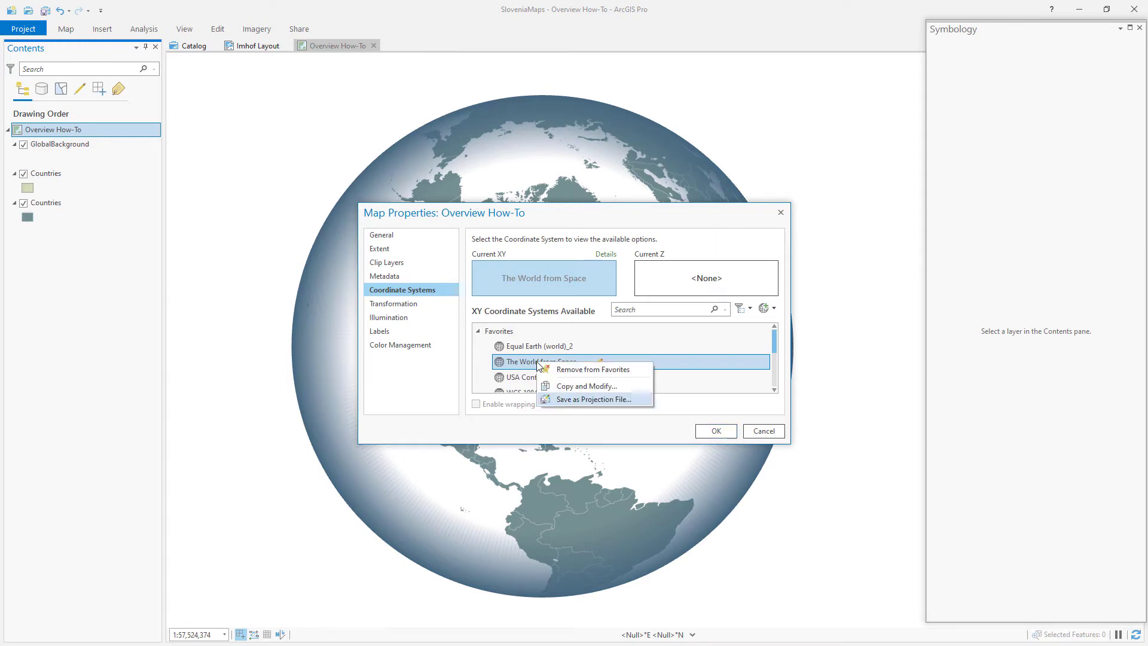
pyautogui.click(571, 389)
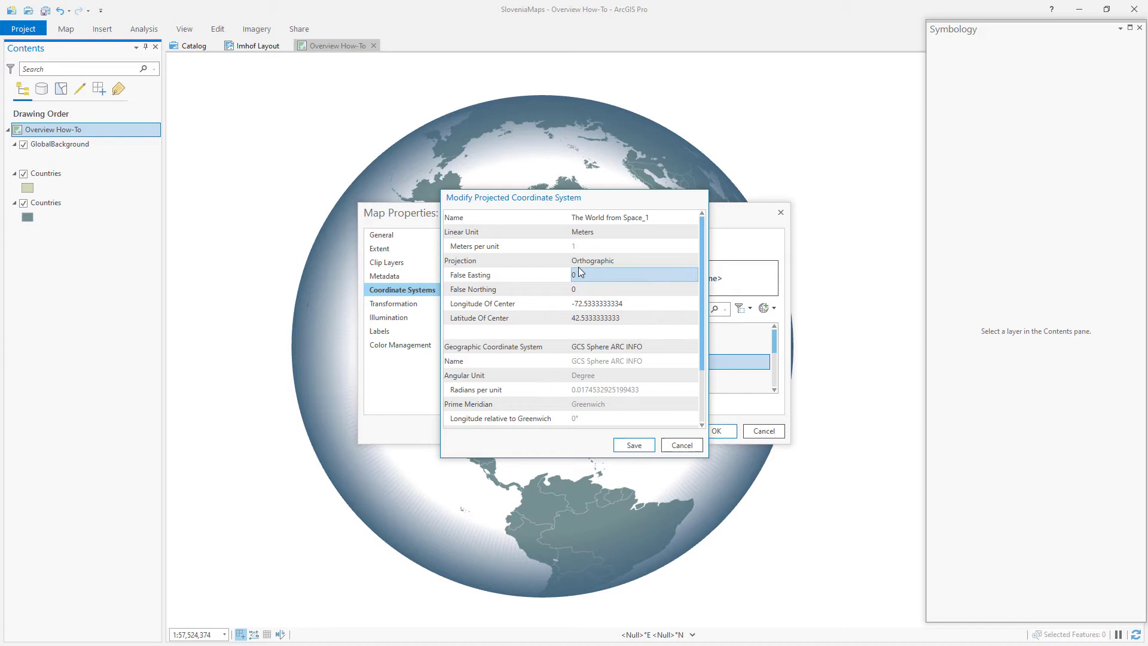
pyautogui.moveTo(573, 205); pyautogui.dragTo(582, 218)
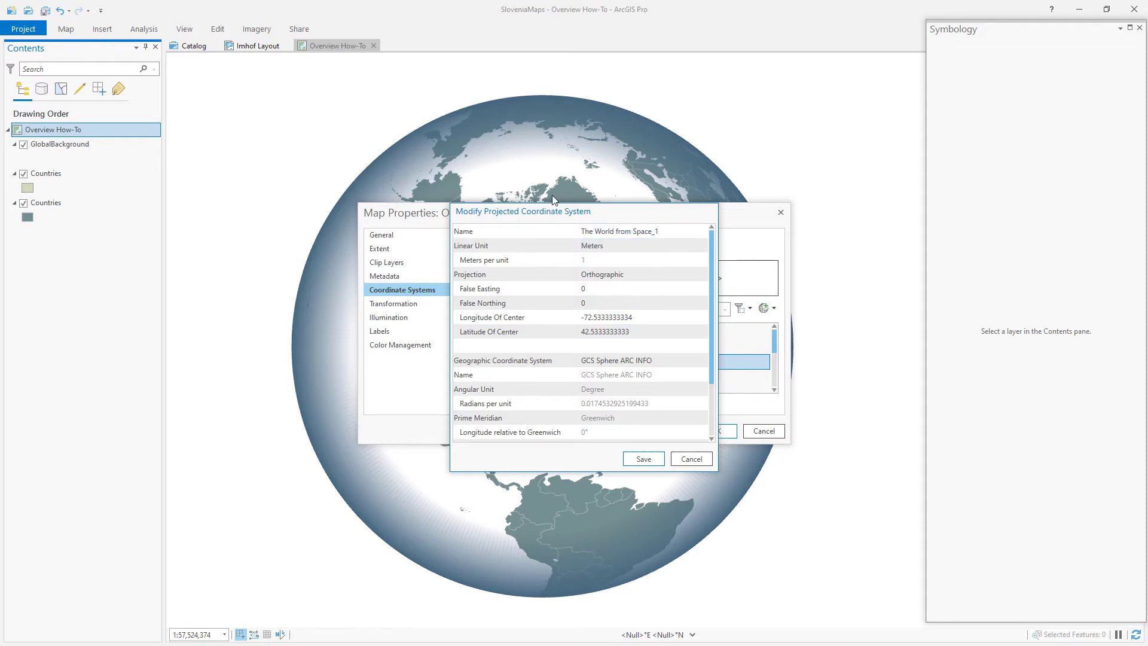
# Cancel the Modify Projected Coordinate System and Map Properties dialogs, then zoom in and out on the globe.
pyautogui.click(691, 459)
pyautogui.click(765, 430)
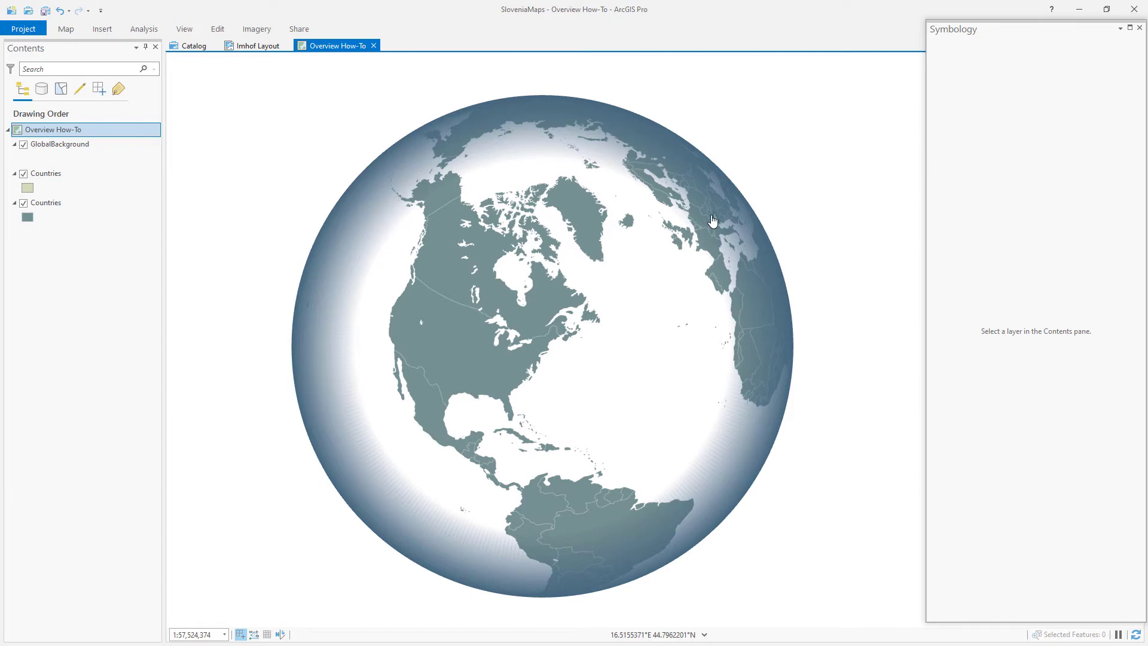
pyautogui.scroll(10, 720, 221)
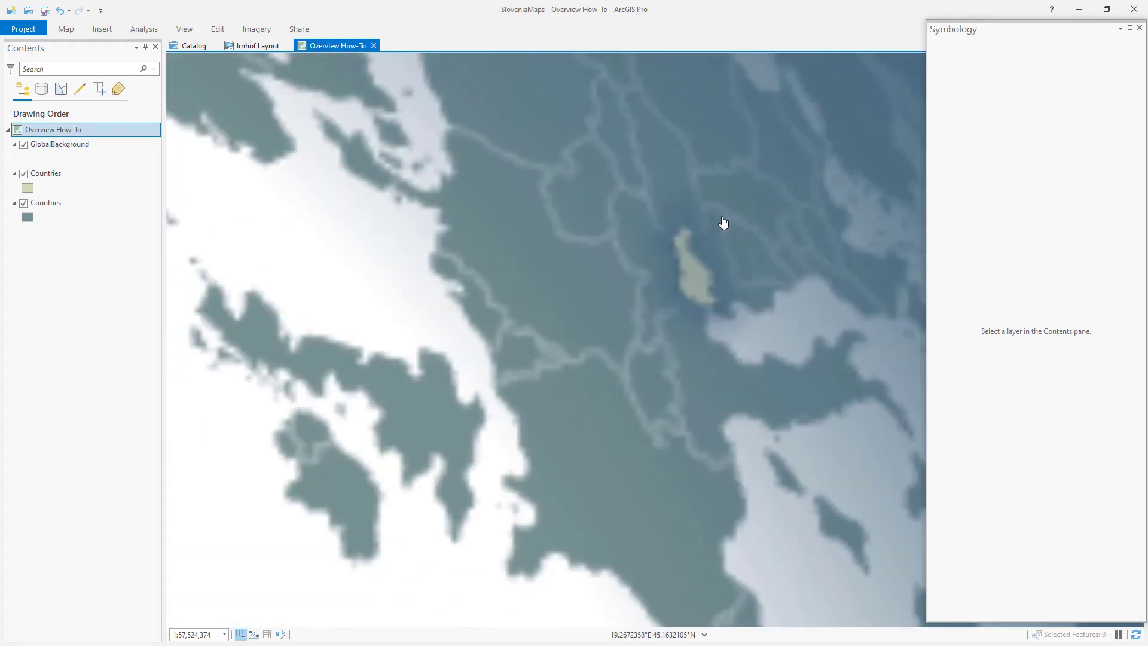
pyautogui.scroll(-5, 724, 227)
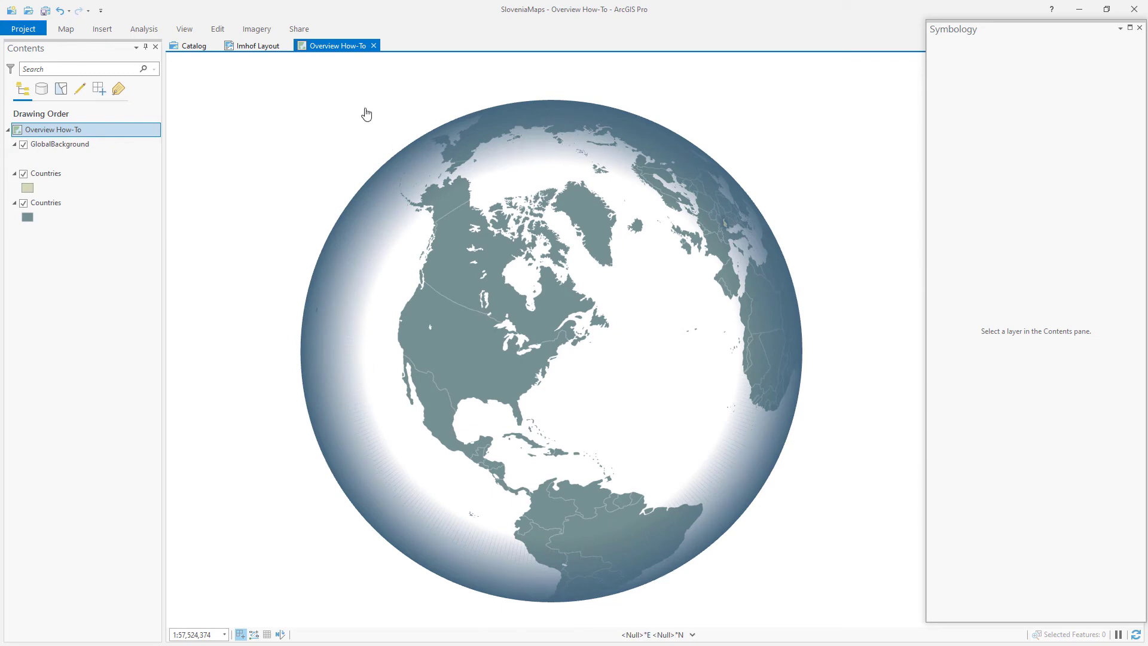
# Go back to the Slovenia Imhof Layout and close the Symbology pane.
pyautogui.click(253, 45)
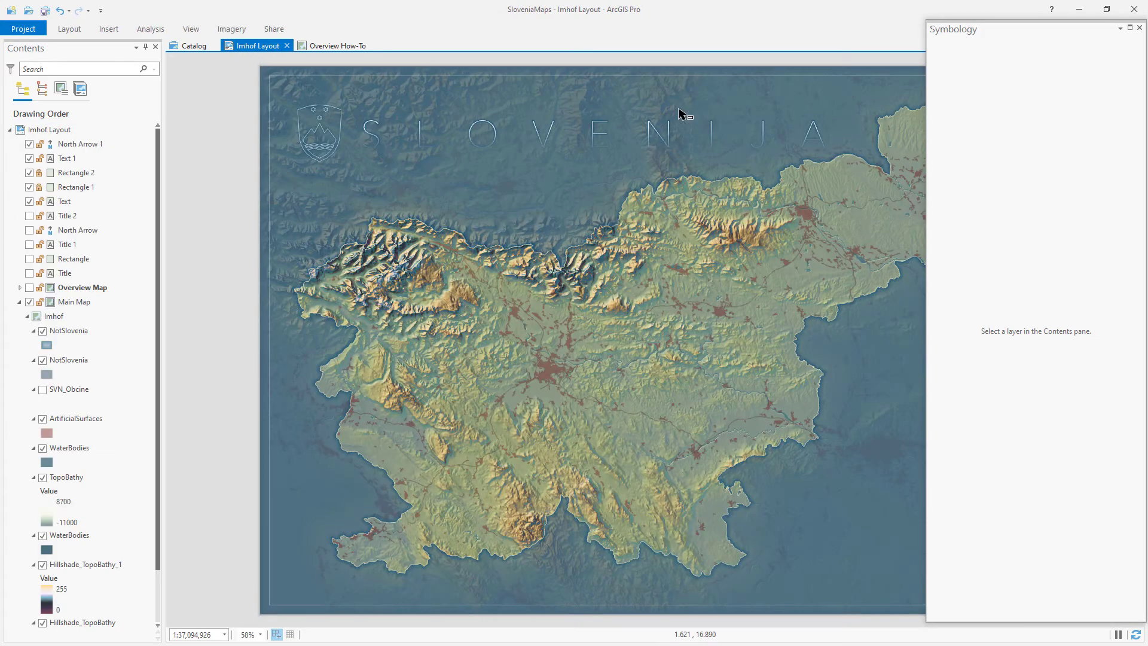
pyautogui.click(1140, 29)
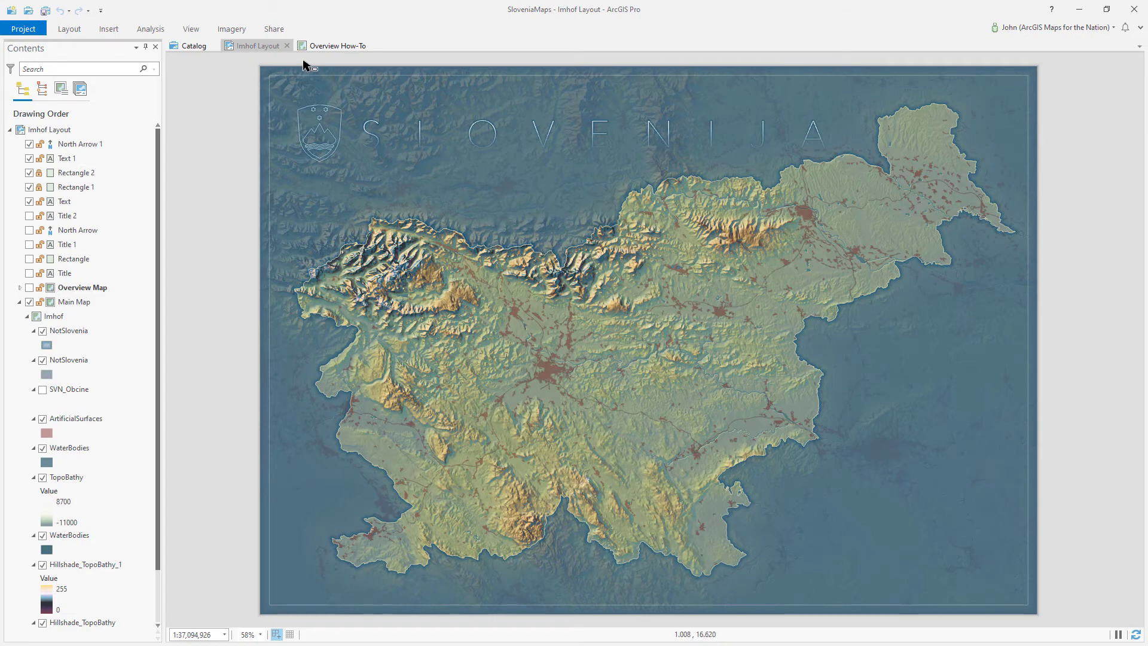
# Open the Overview How-To map's properties and make an editable copy of The World from Space.
pyautogui.click(323, 46)
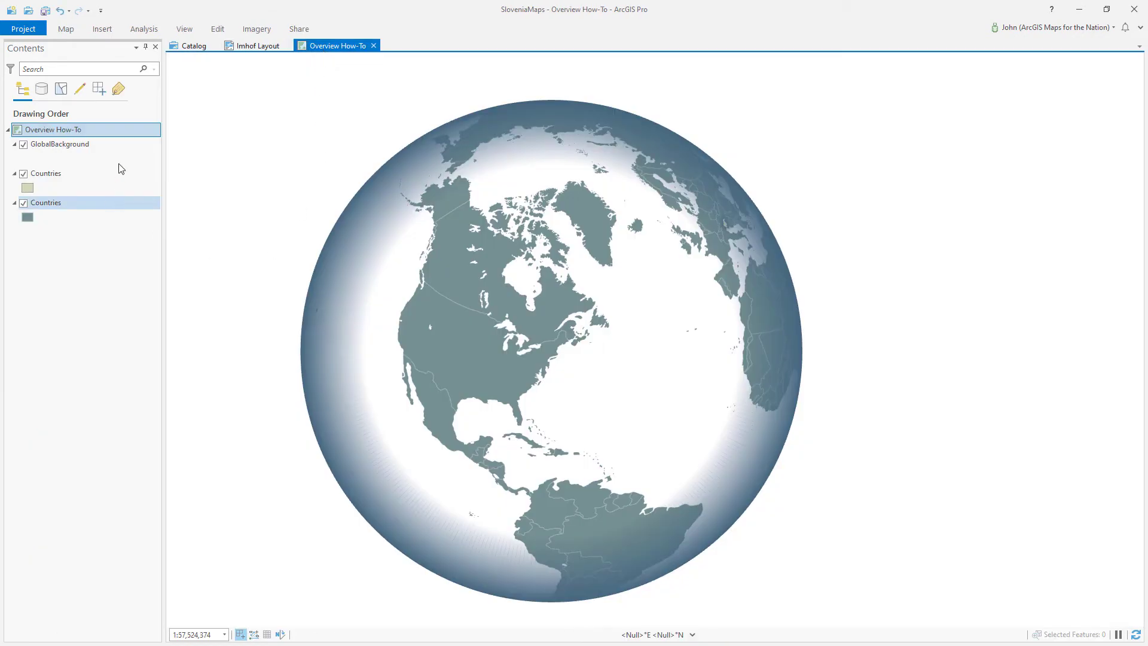
pyautogui.rightClick(120, 130)
pyautogui.click(155, 346)
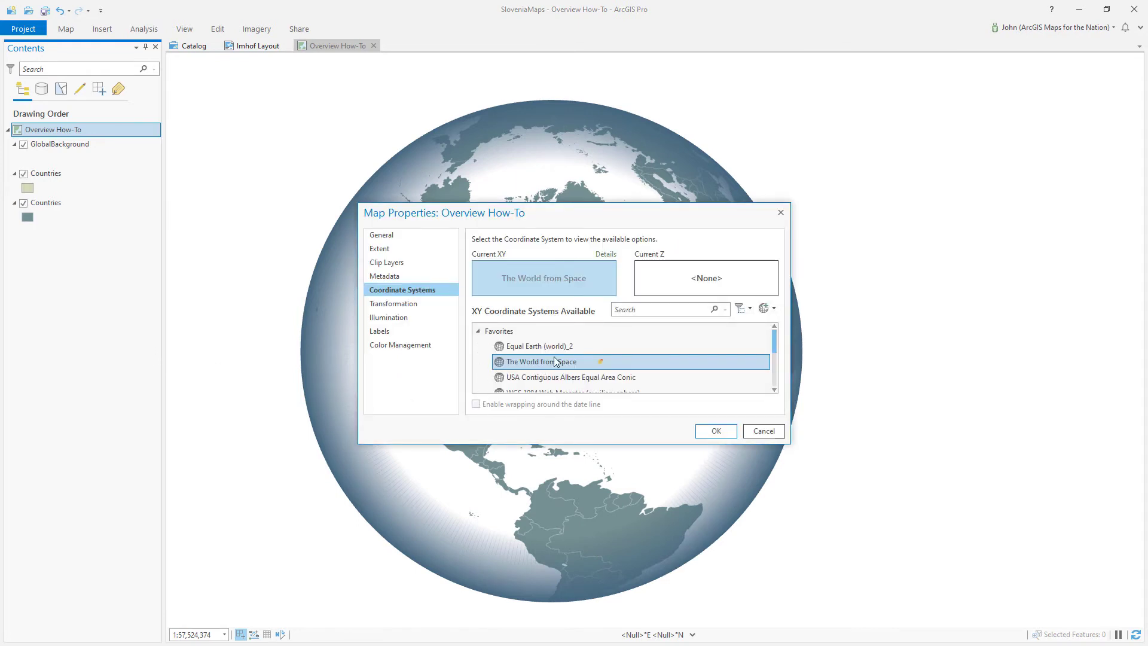
pyautogui.rightClick(550, 365)
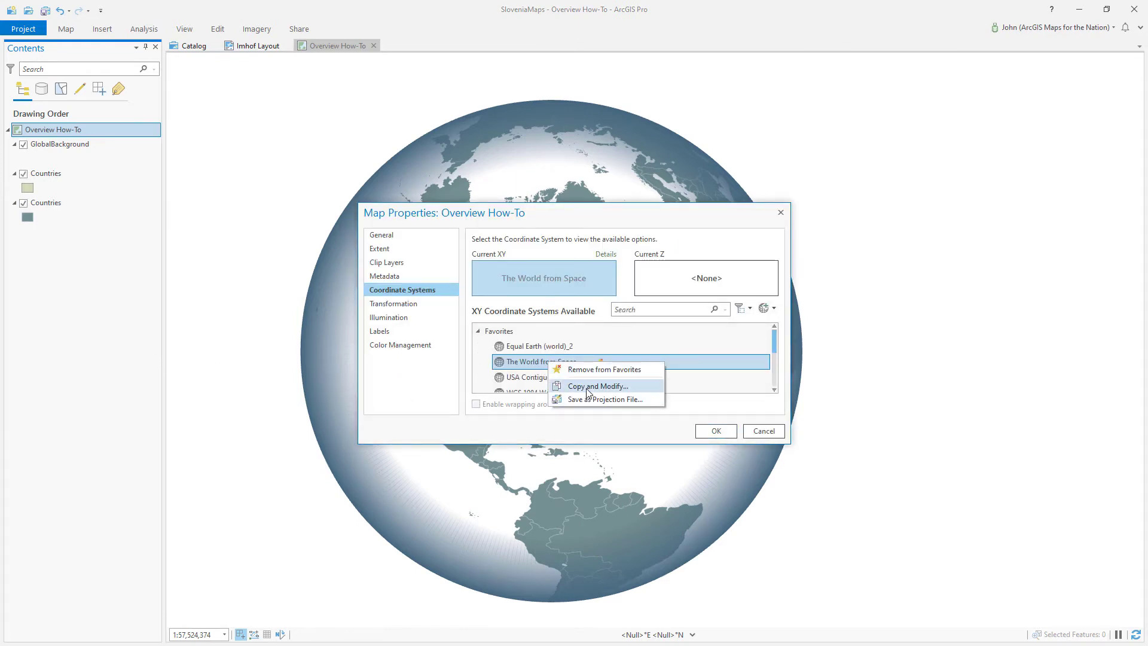
pyautogui.click(589, 387)
# Centre the copy at longitude 14, latitude 48, save it and apply it to the globe.
pyautogui.click(601, 305)
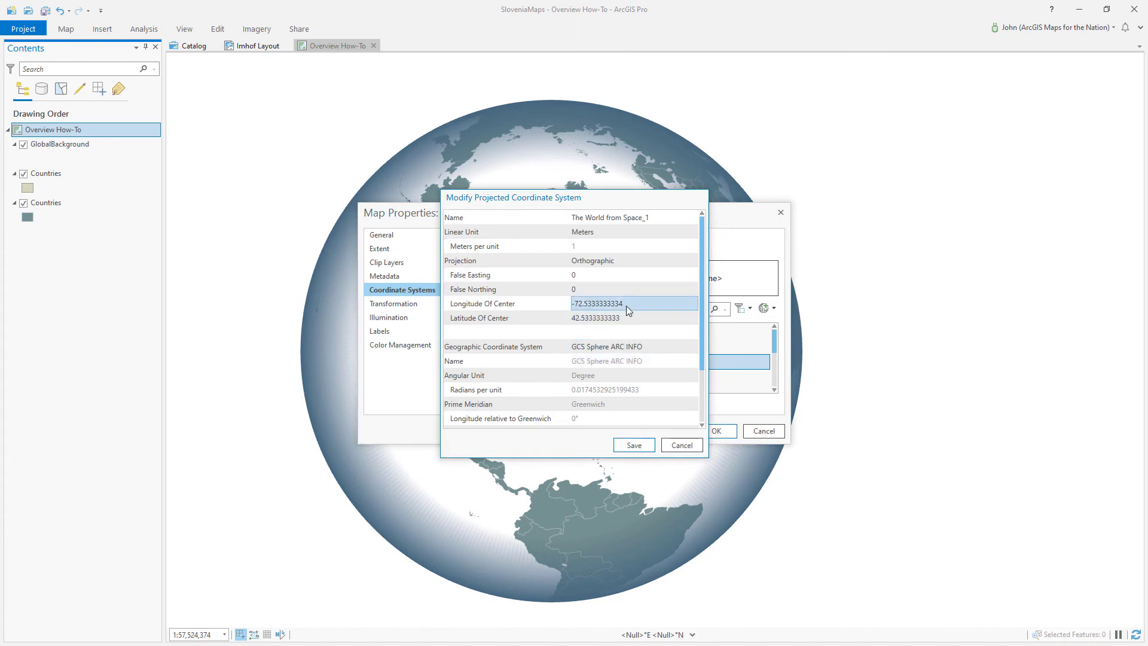
pyautogui.click(626, 306)
pyautogui.write('1')
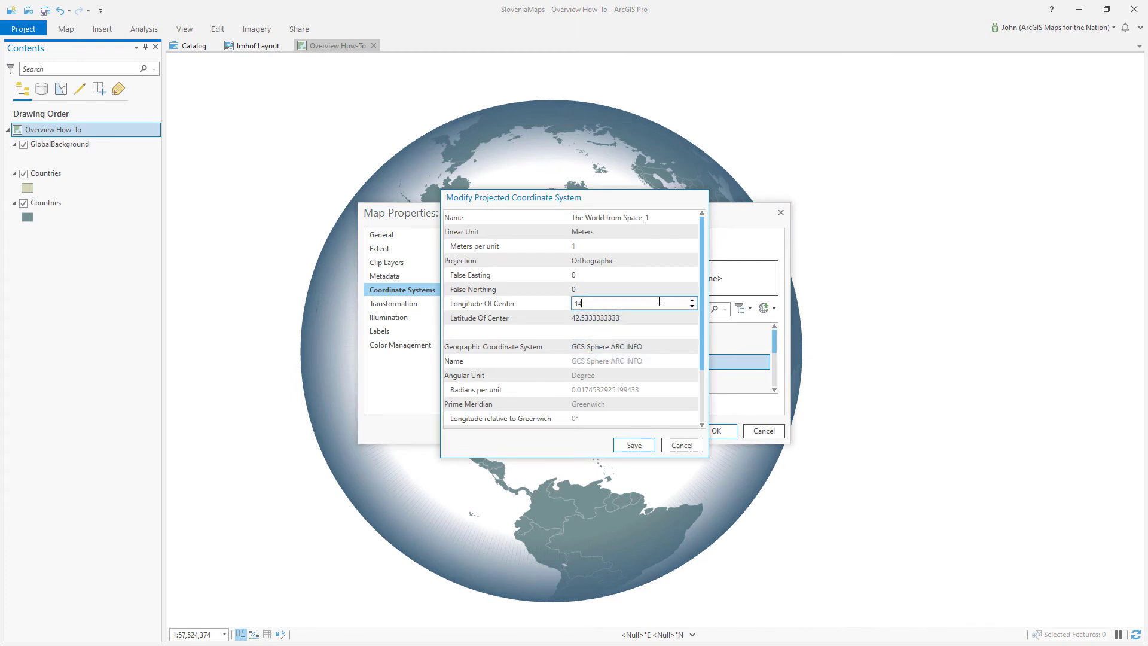
pyautogui.write('4')
pyautogui.press('Tab')
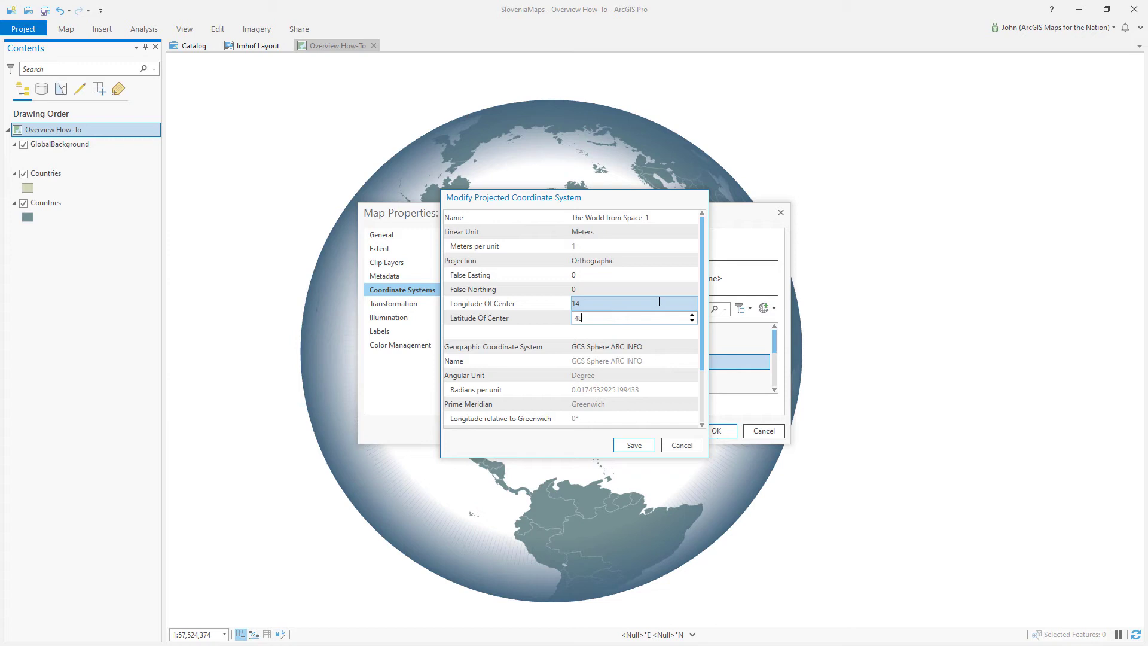
pyautogui.press('Tab')
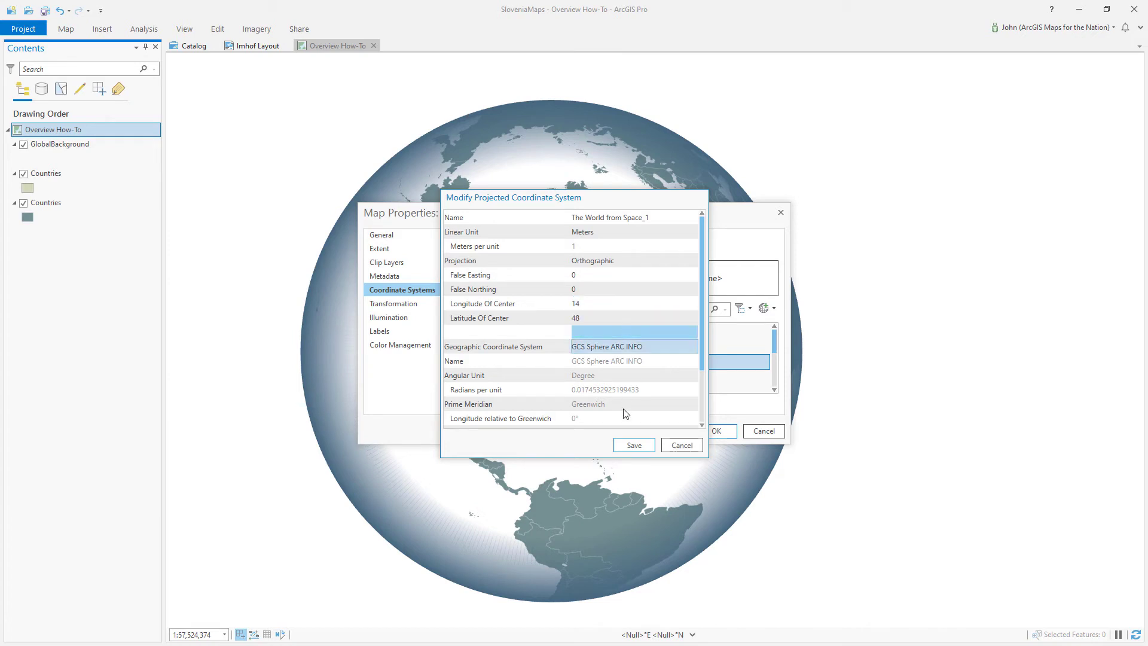
pyautogui.click(634, 445)
pyautogui.click(715, 431)
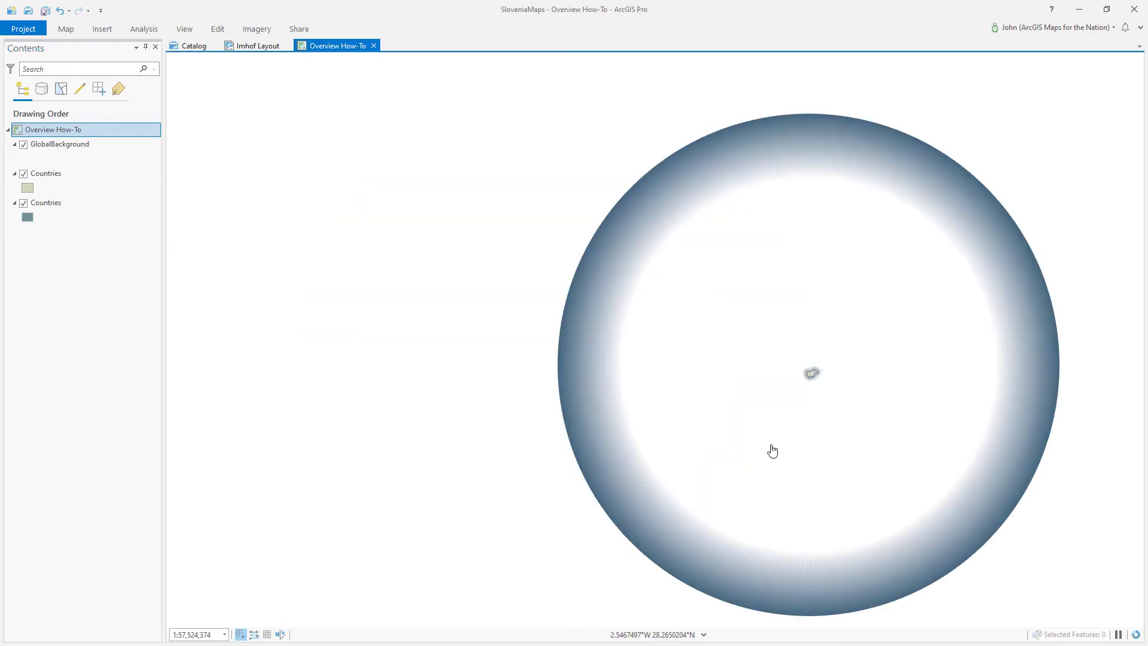
# Pan the redrawn globe so Europe sits in the middle of the view.
pyautogui.moveTo(811, 375); pyautogui.dragTo(608, 345)
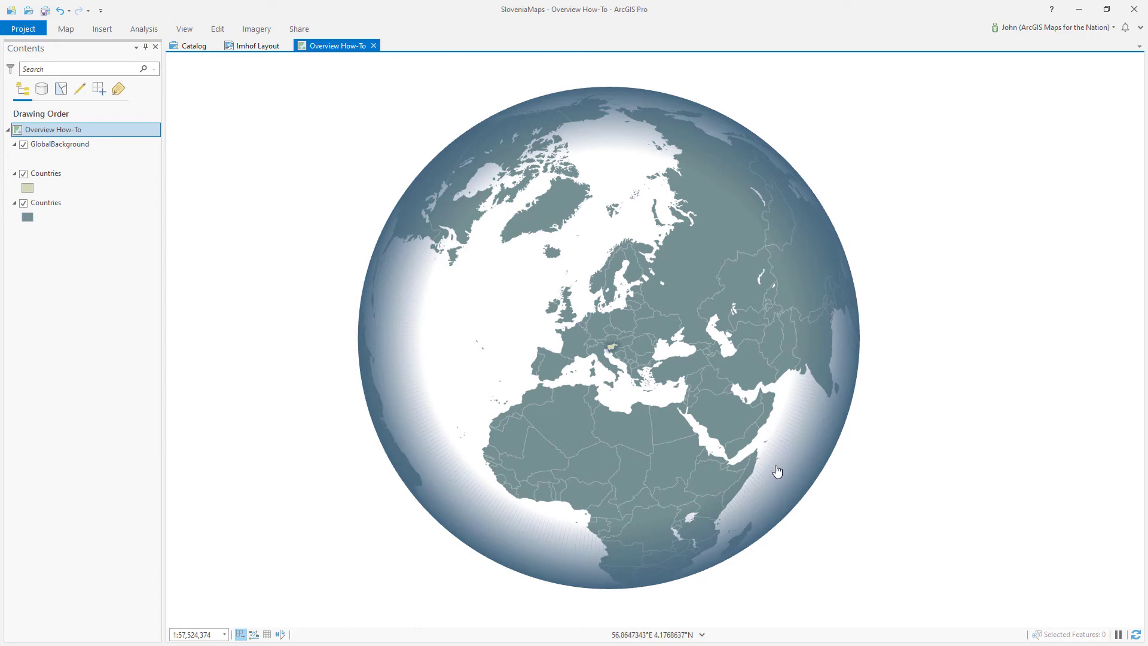
# Copy The World from Space_1, set longitude 50 and latitude 0, save and apply it.
pyautogui.rightClick(99, 131)
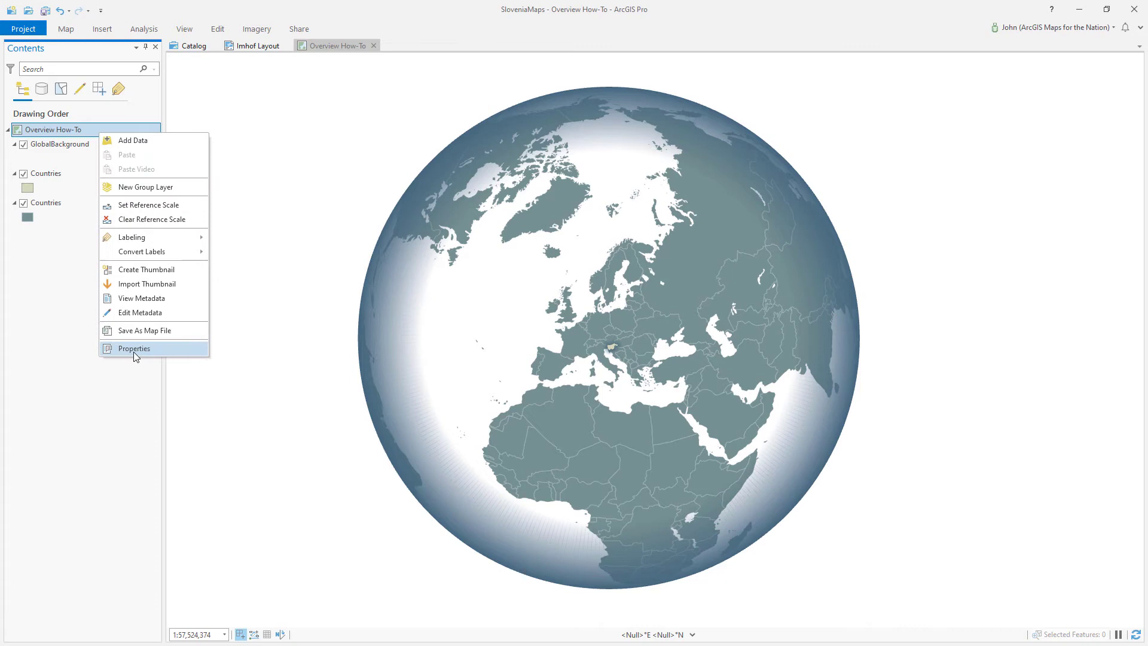
pyautogui.click(134, 351)
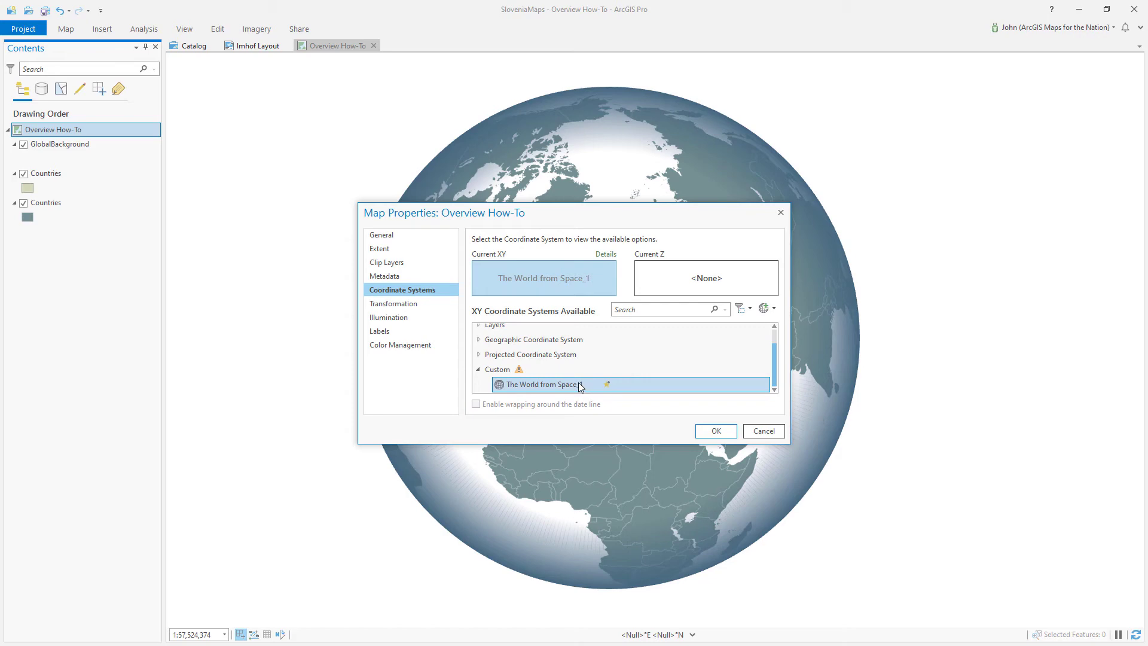
pyautogui.rightClick(554, 391)
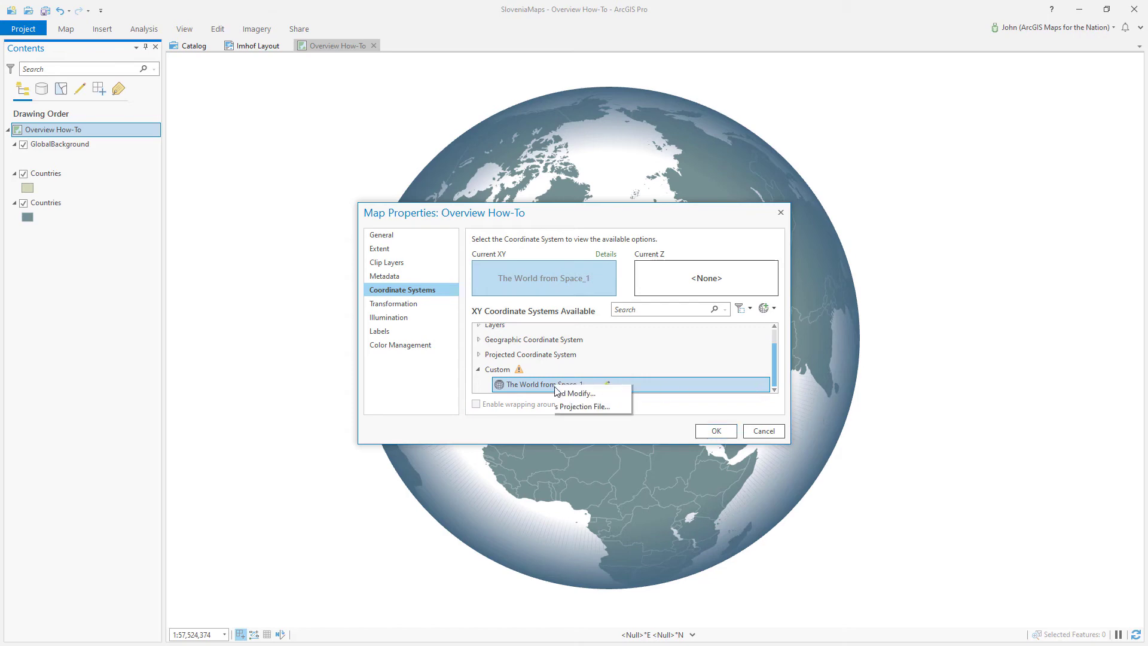
pyautogui.click(586, 411)
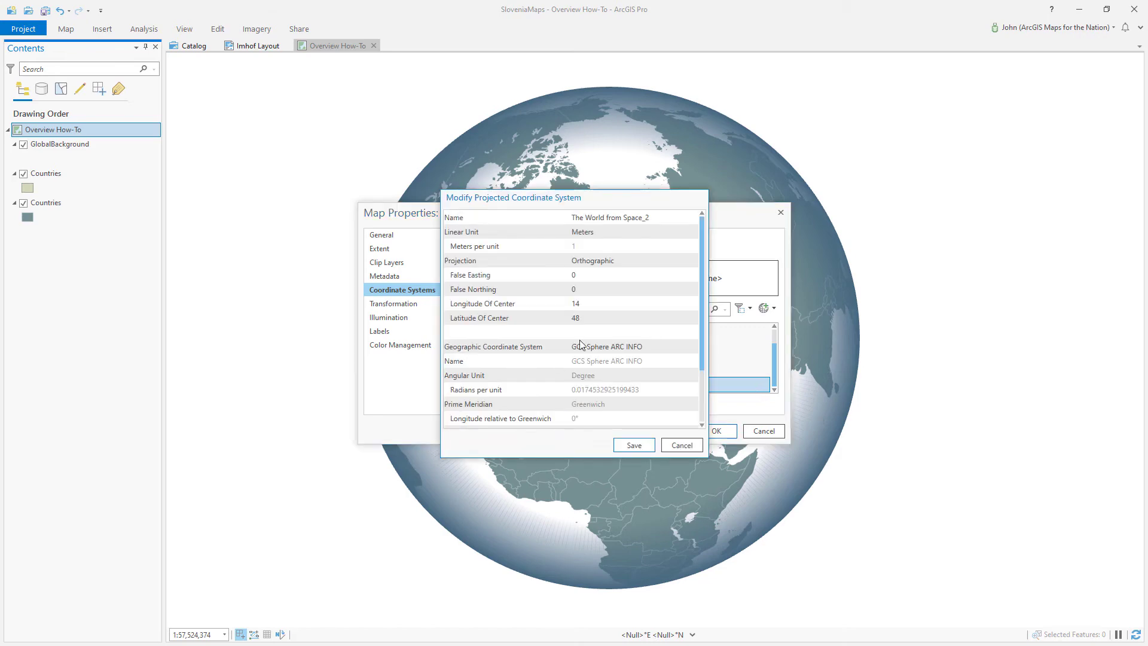
pyautogui.click(587, 306)
pyautogui.write('50')
pyautogui.press('Tab')
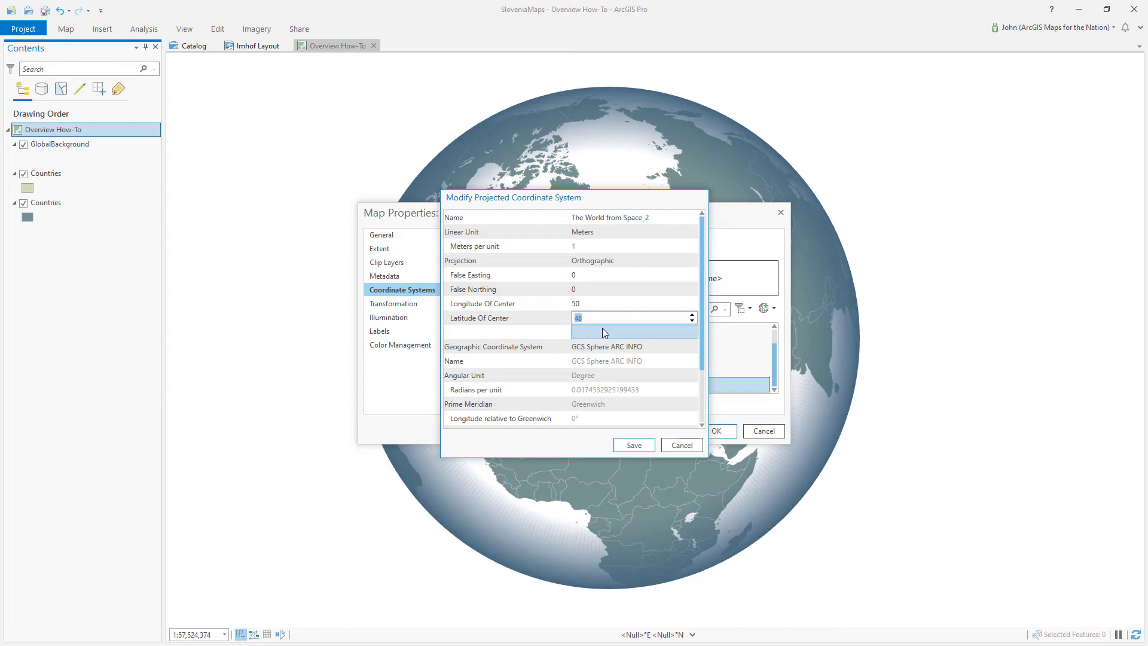
pyautogui.write('0')
pyautogui.click(634, 444)
pyautogui.click(716, 431)
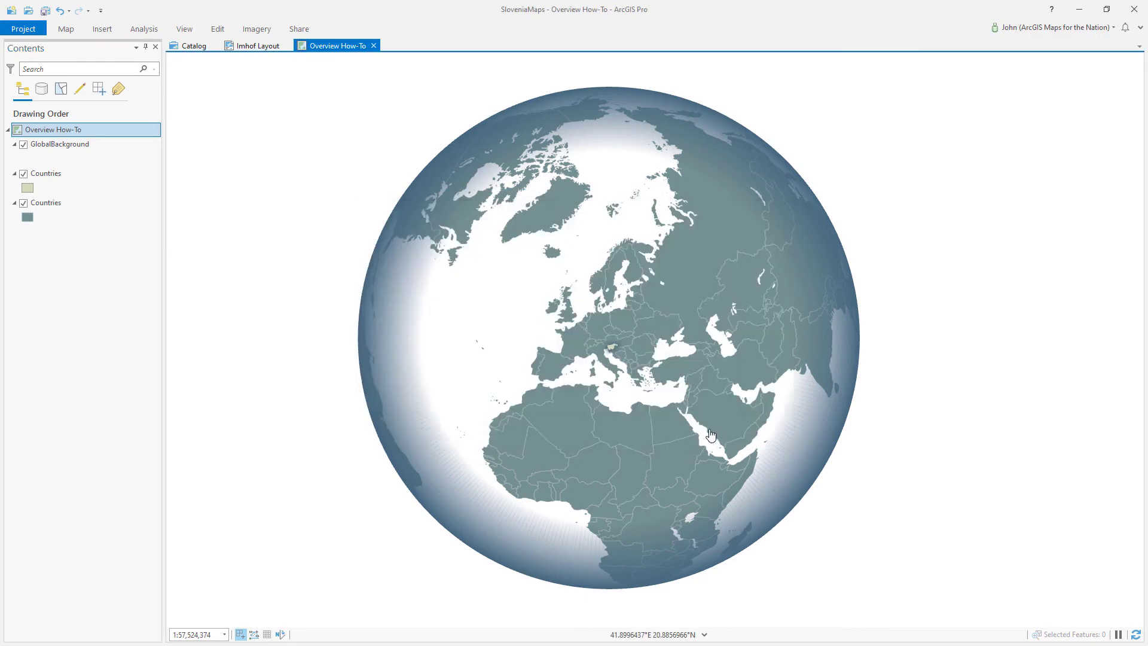
# Pan the globe to show the Indian Ocean side and bring up the Overview How-To map's options.
pyautogui.moveTo(507, 157); pyautogui.dragTo(487, 216)
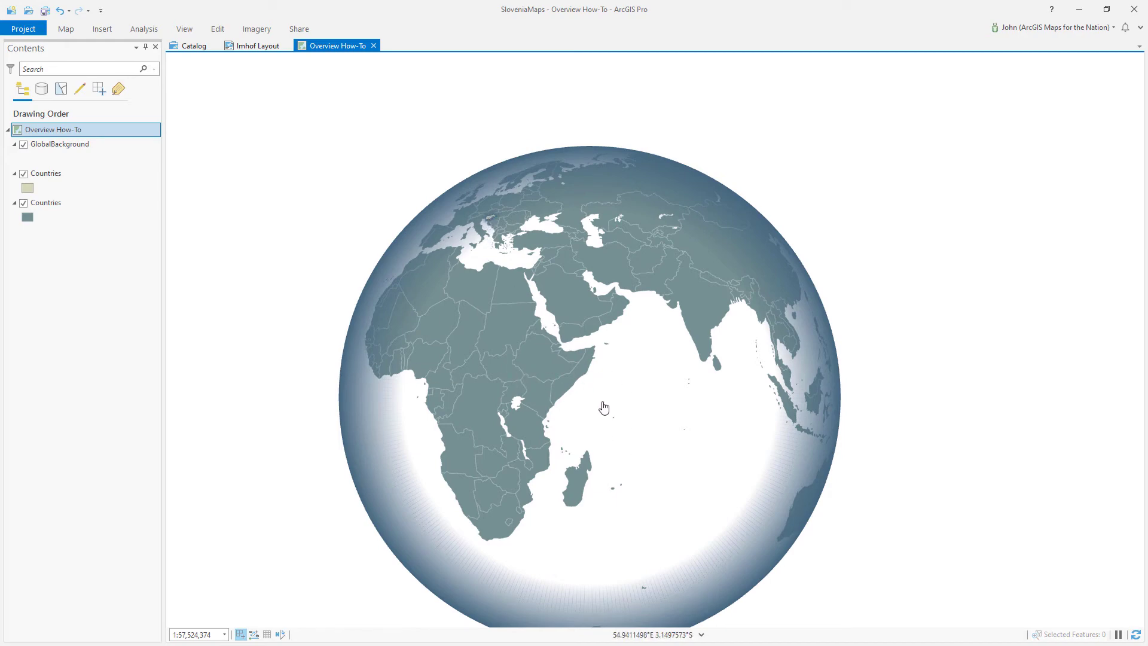
pyautogui.rightClick(115, 133)
# Copy The World from Space_2 with Latitude Of Center 10 as World from Space_3 and apply it.
pyautogui.click(131, 350)
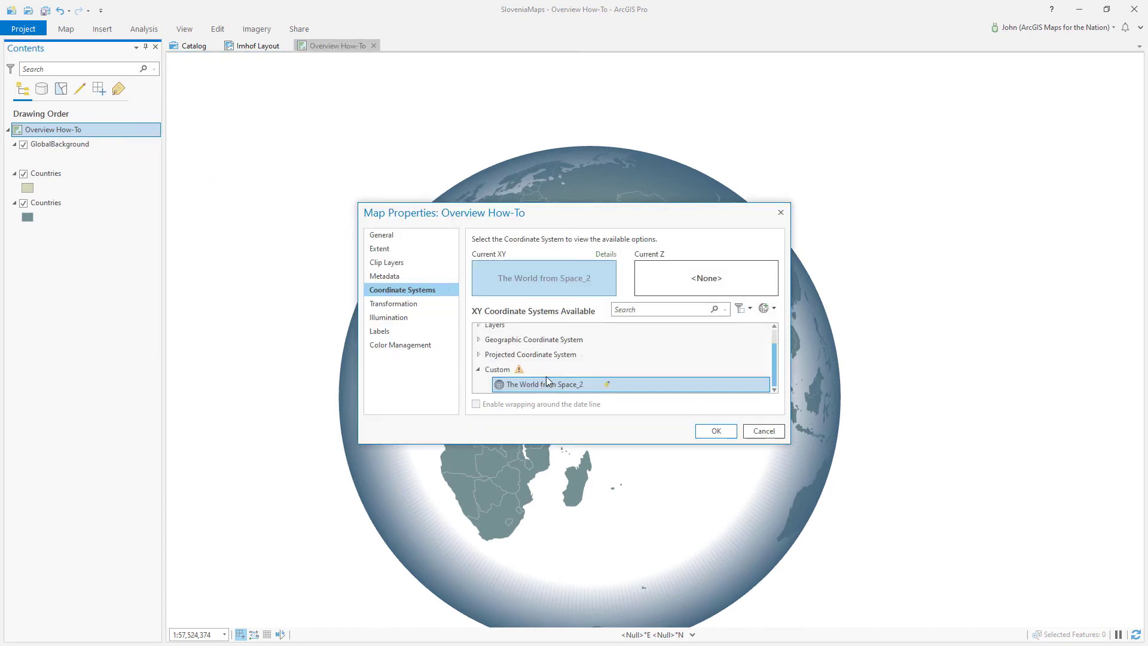
pyautogui.rightClick(580, 400)
pyautogui.click(591, 402)
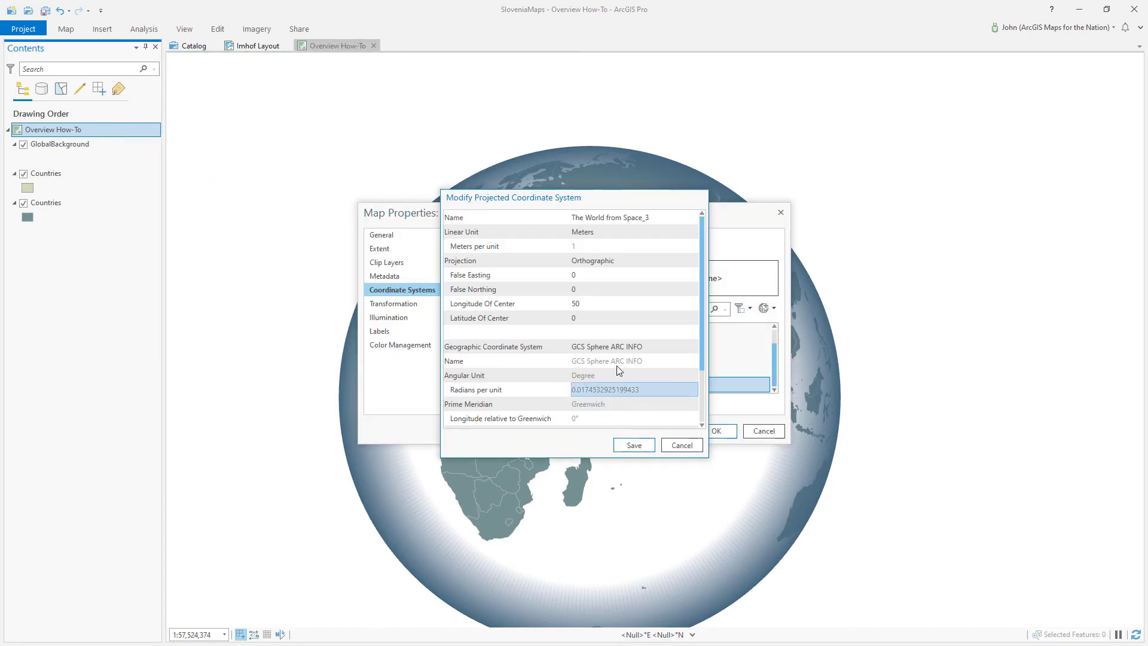
pyautogui.click(579, 320)
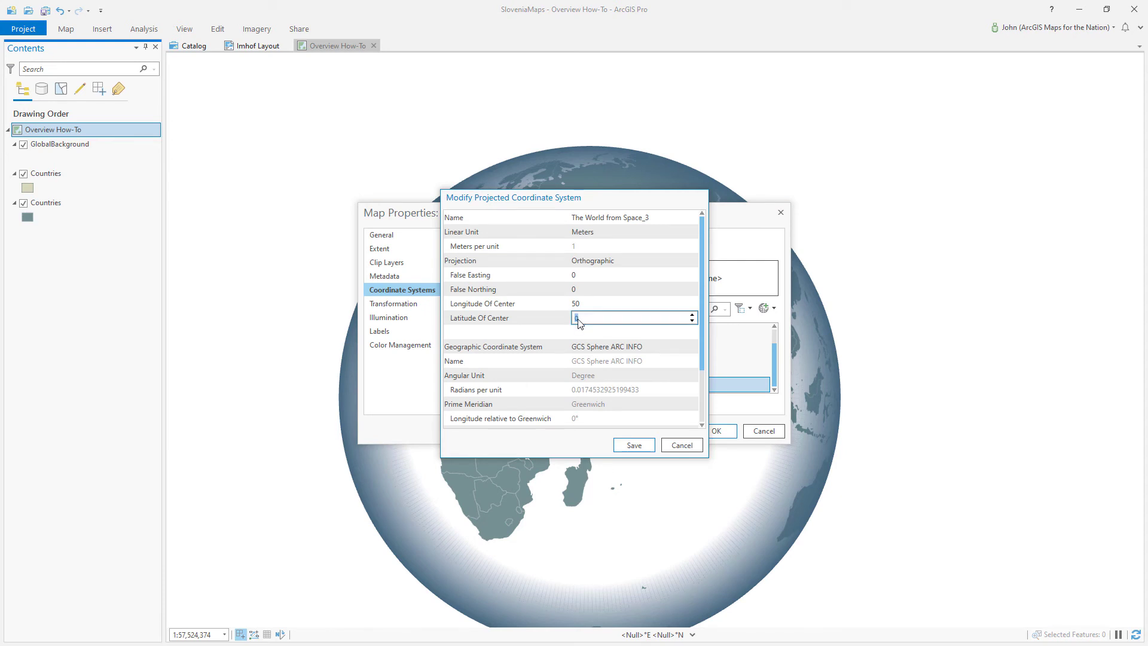
pyautogui.click(632, 445)
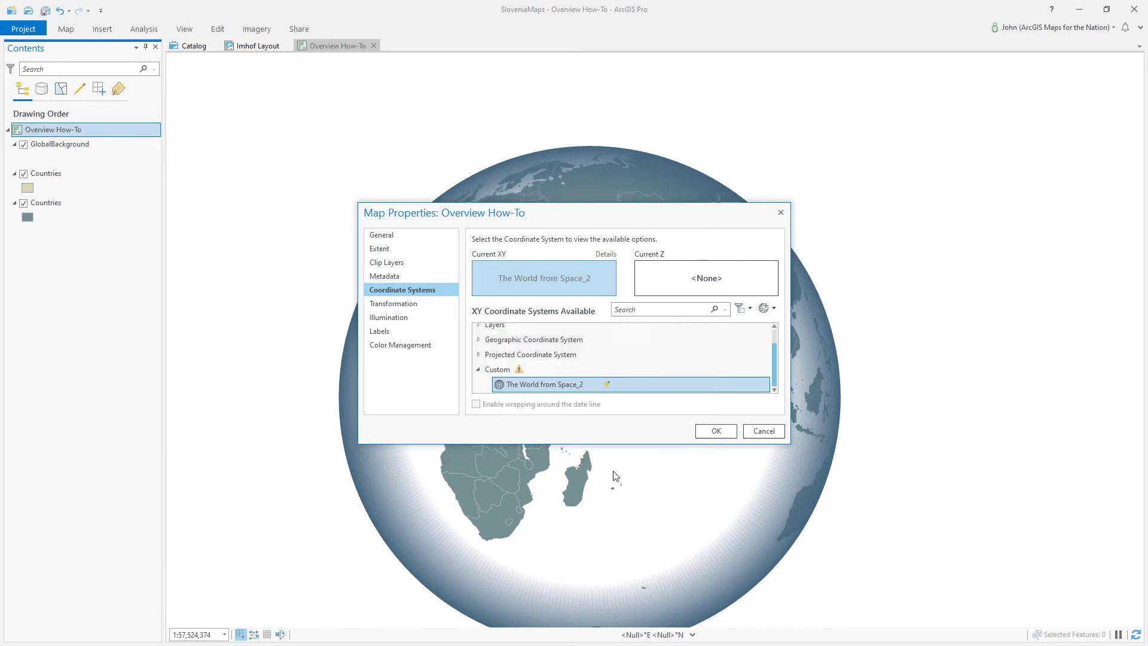
pyautogui.click(717, 431)
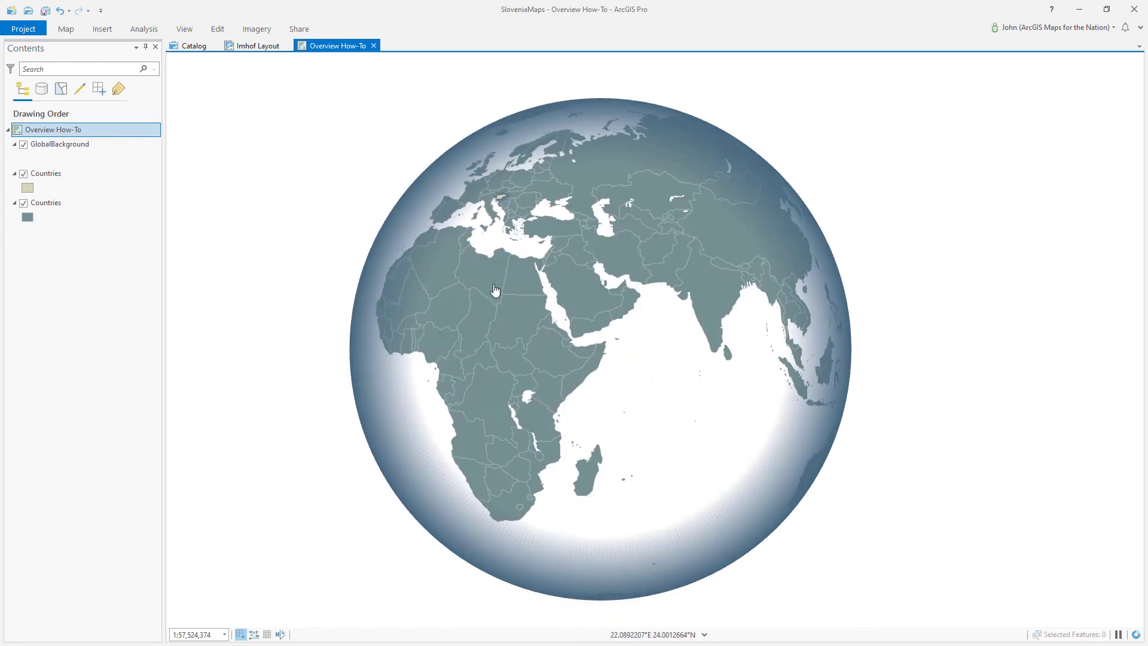
# On the Imhof Layout, start a new map frame using the Overview How-To globe map.
pyautogui.click(252, 45)
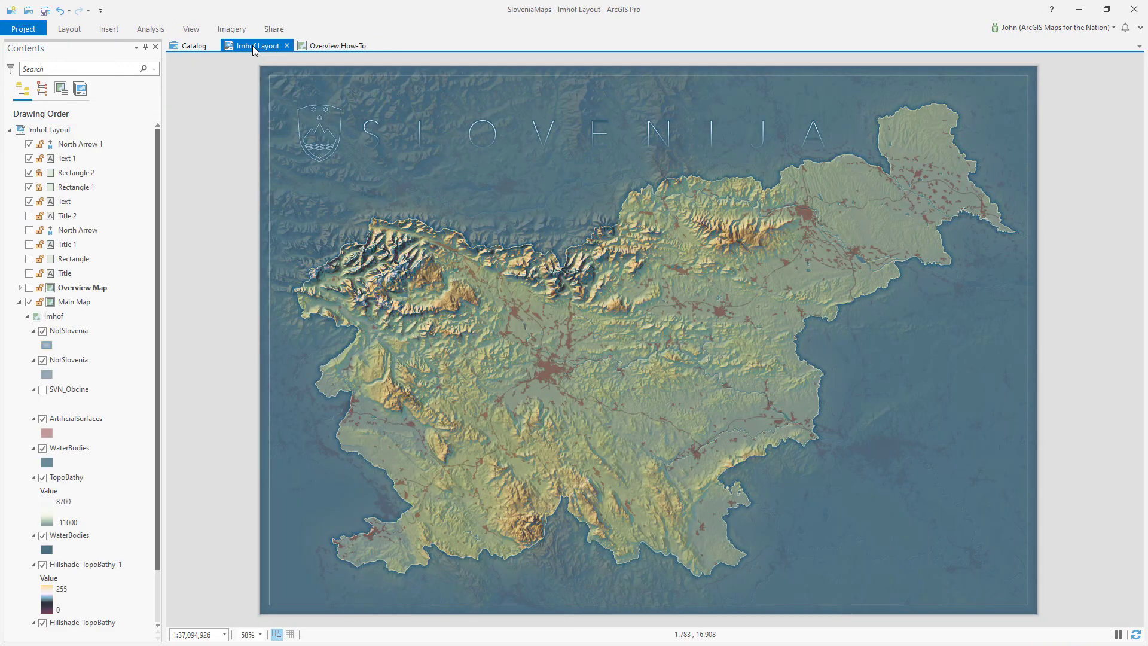
pyautogui.click(106, 29)
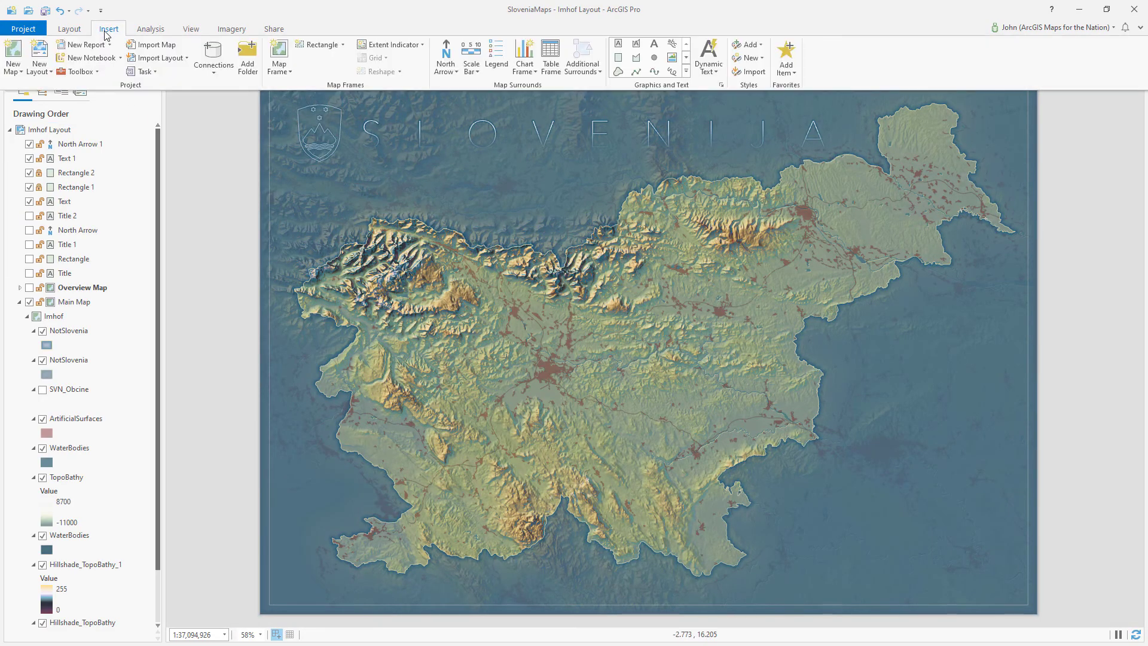
pyautogui.click(279, 68)
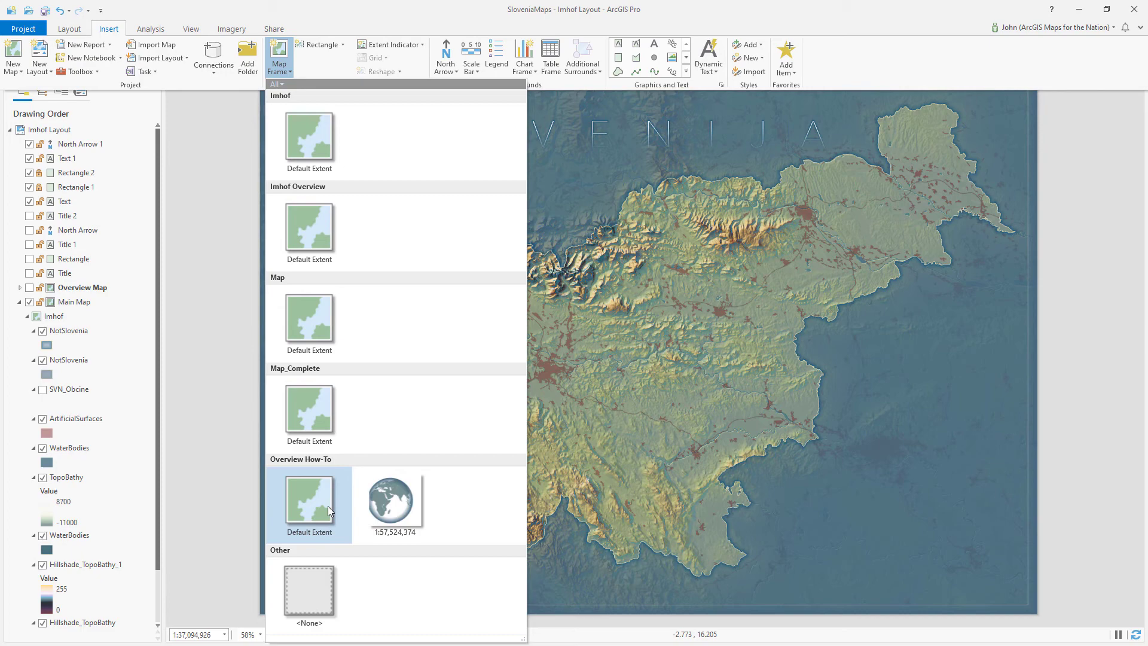
pyautogui.click(388, 507)
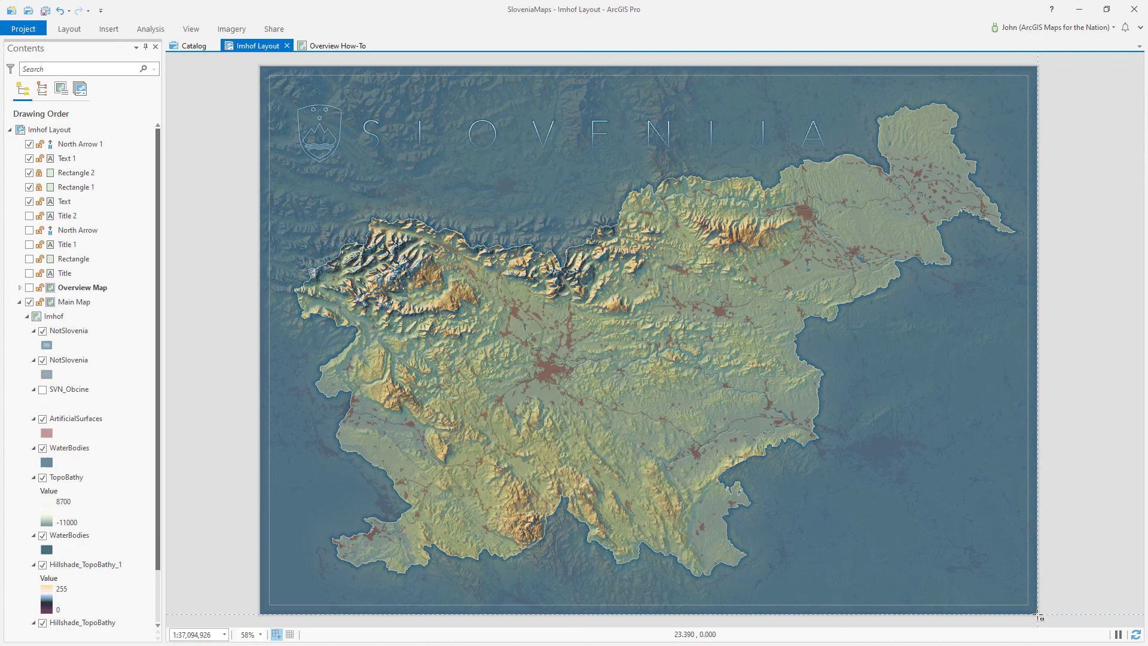
# Draw the globe inset at the page's bottom-right corner, undoing an accidental shift up and left.
pyautogui.moveTo(1037, 614); pyautogui.dragTo(840, 436)
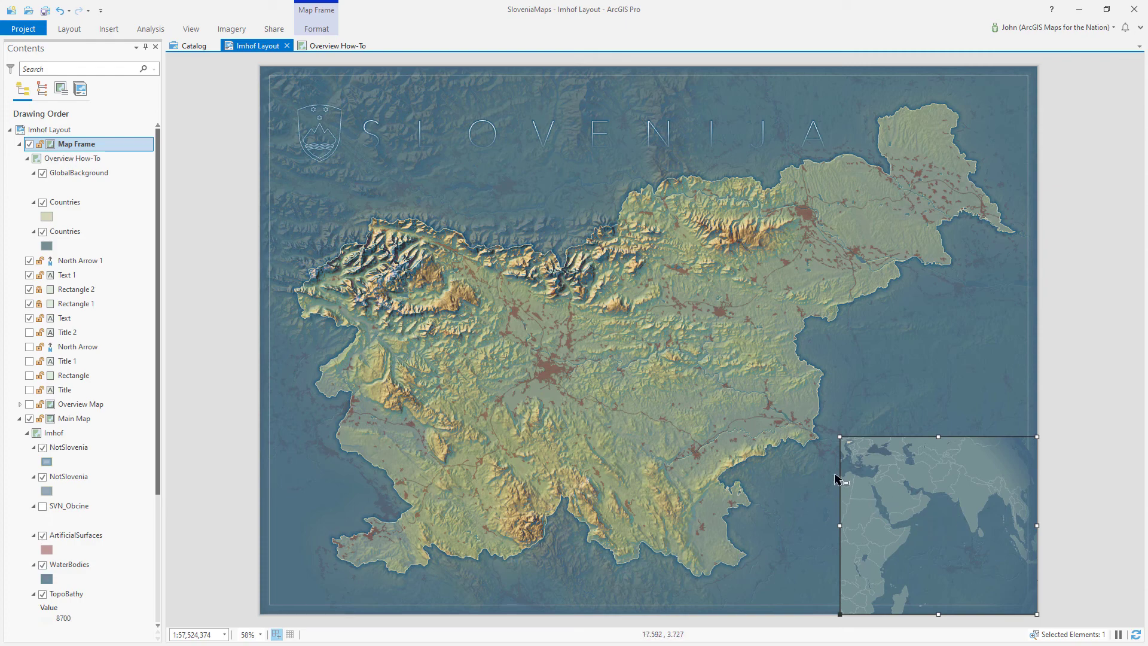
pyautogui.moveTo(958, 523); pyautogui.dragTo(909, 492)
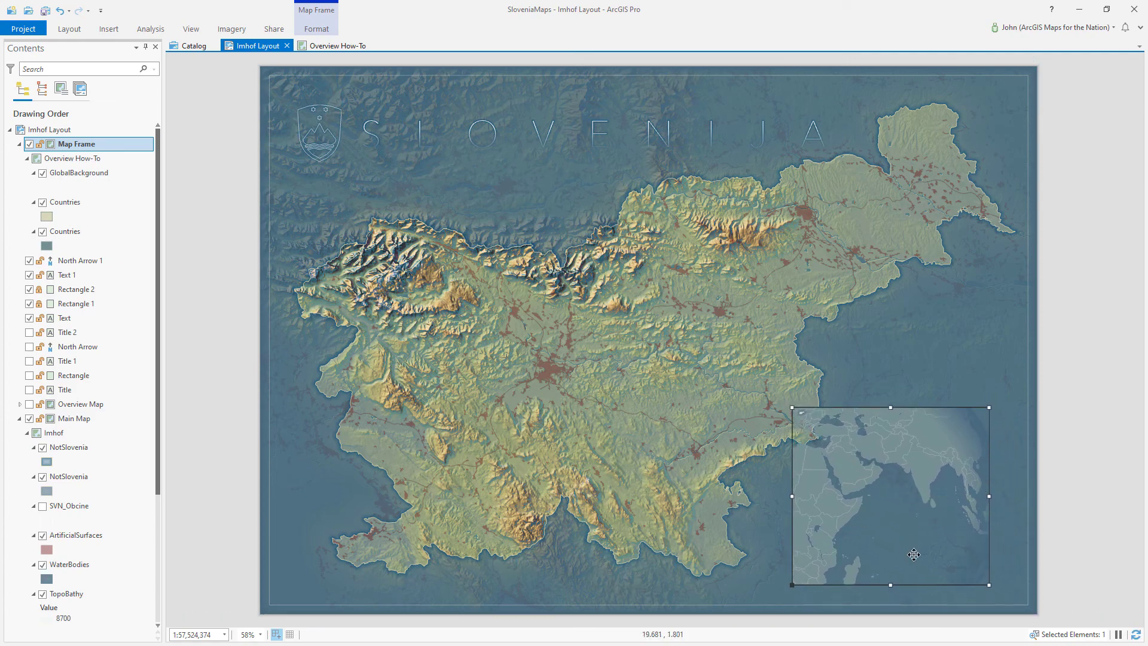
pyautogui.hotkey('ctrl', 'z')
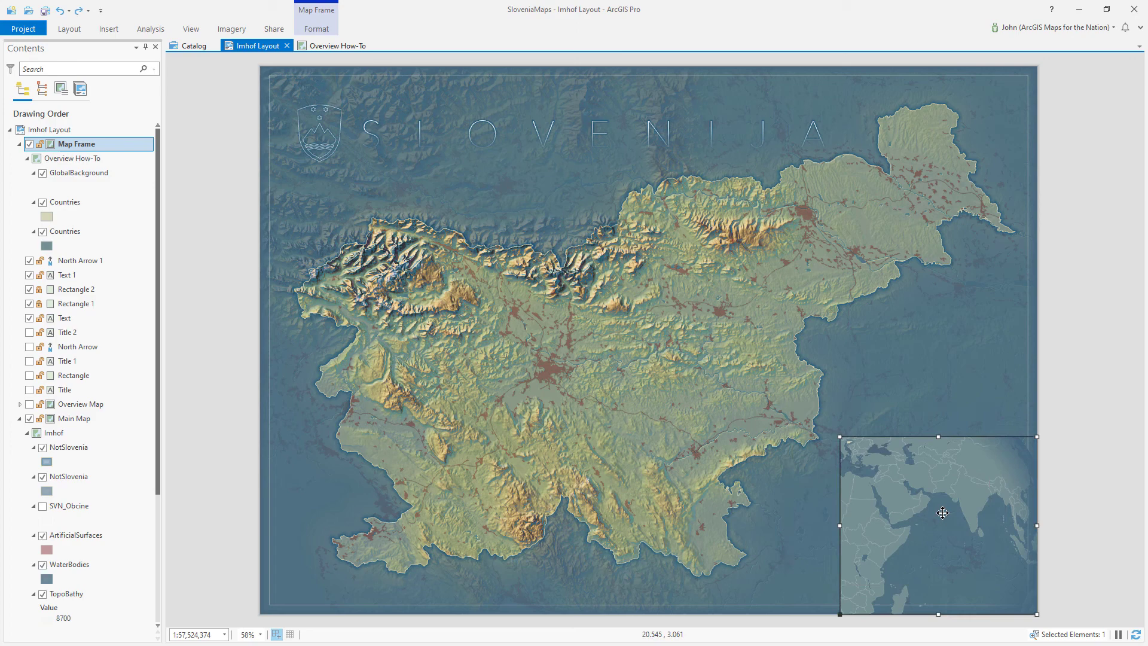
pyautogui.rightClick(942, 513)
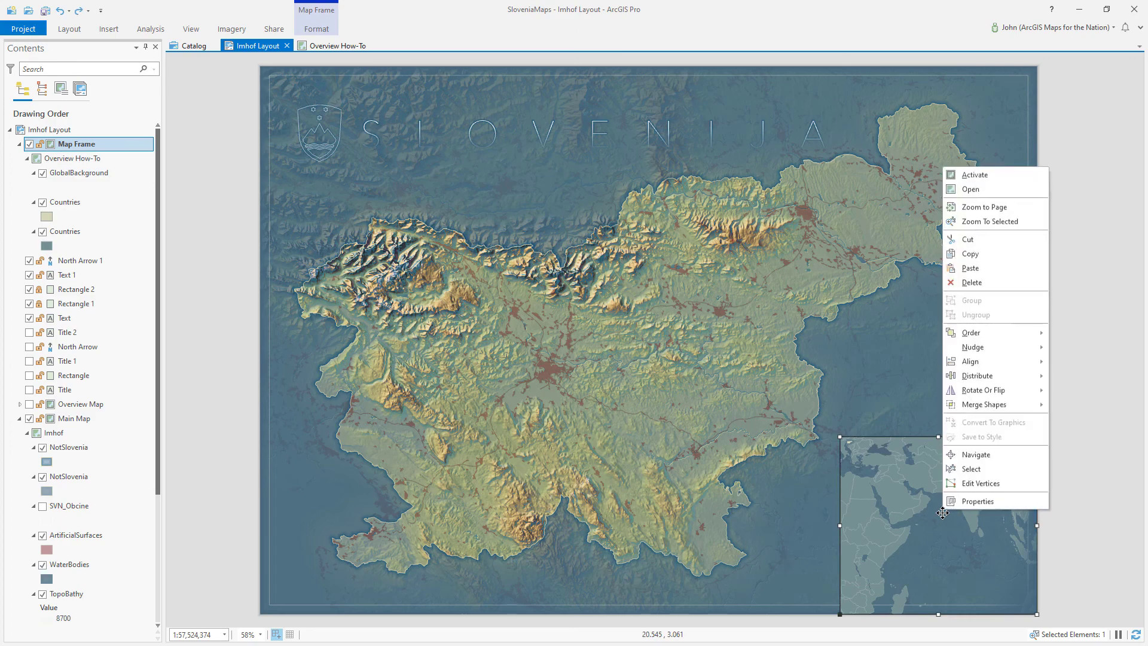
# Activate the inset, zoom and pan the globe to frame Europe at 1:36,815,600, then exit activation.
pyautogui.click(974, 175)
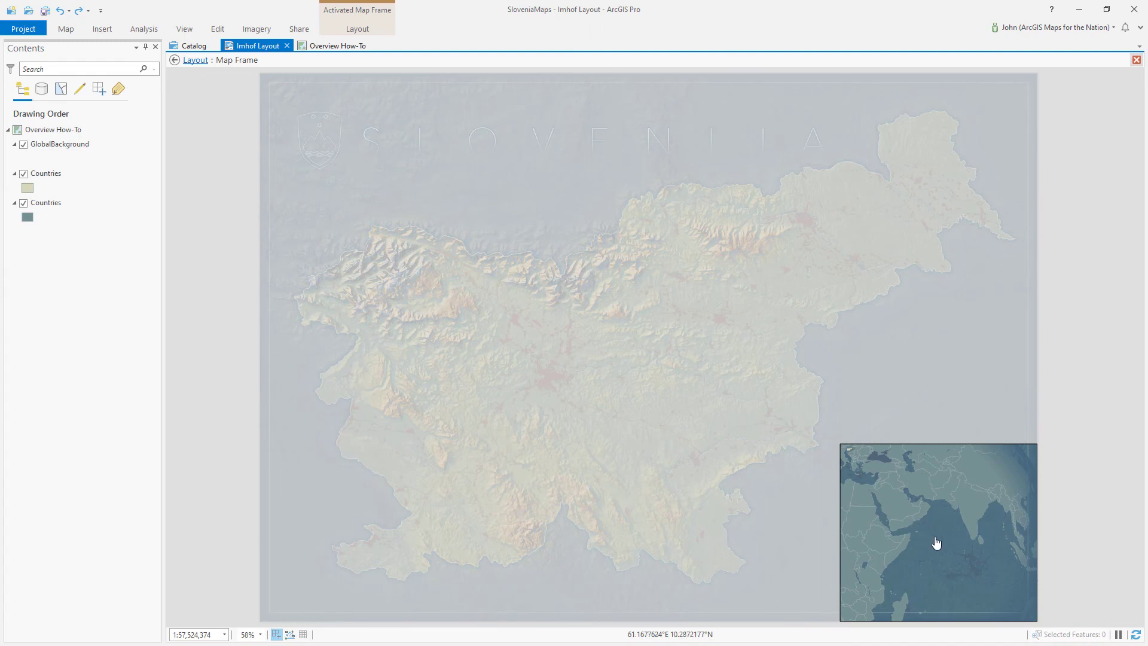
pyautogui.scroll(-2, 936, 542)
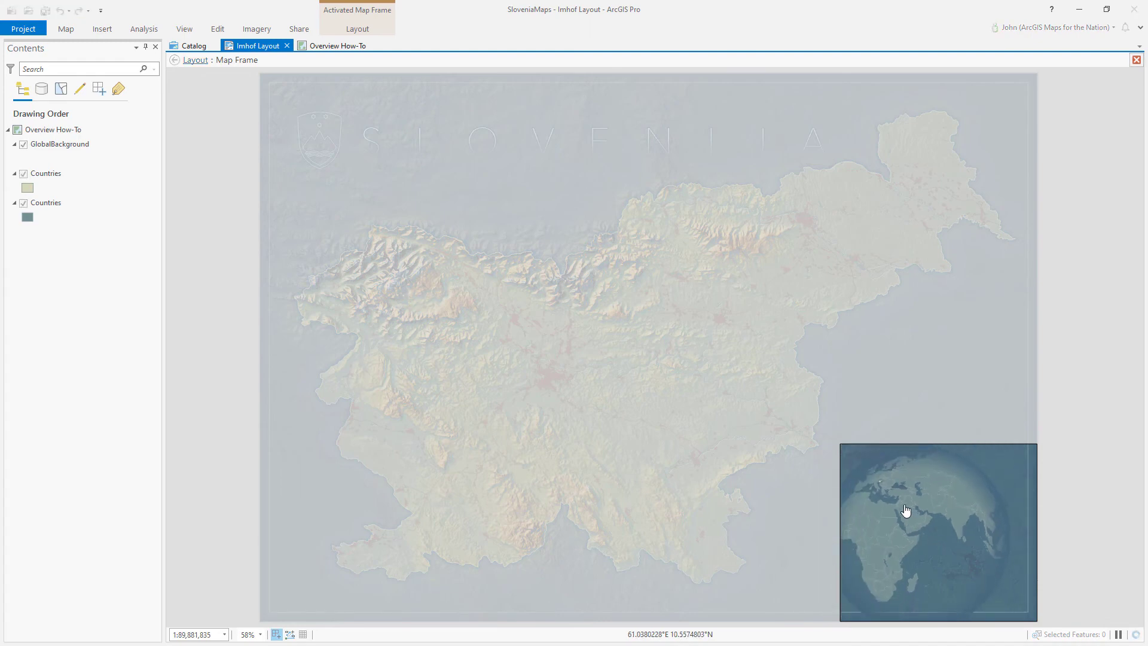
pyautogui.moveTo(904, 513); pyautogui.dragTo(974, 569)
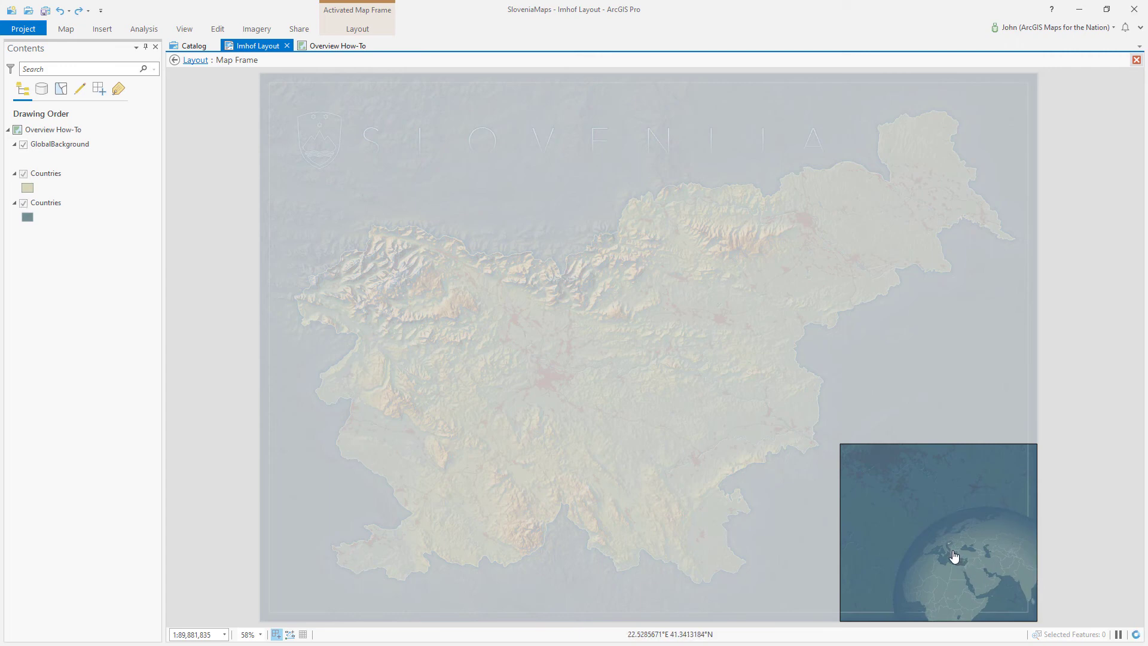
pyautogui.scroll(2, 950, 556)
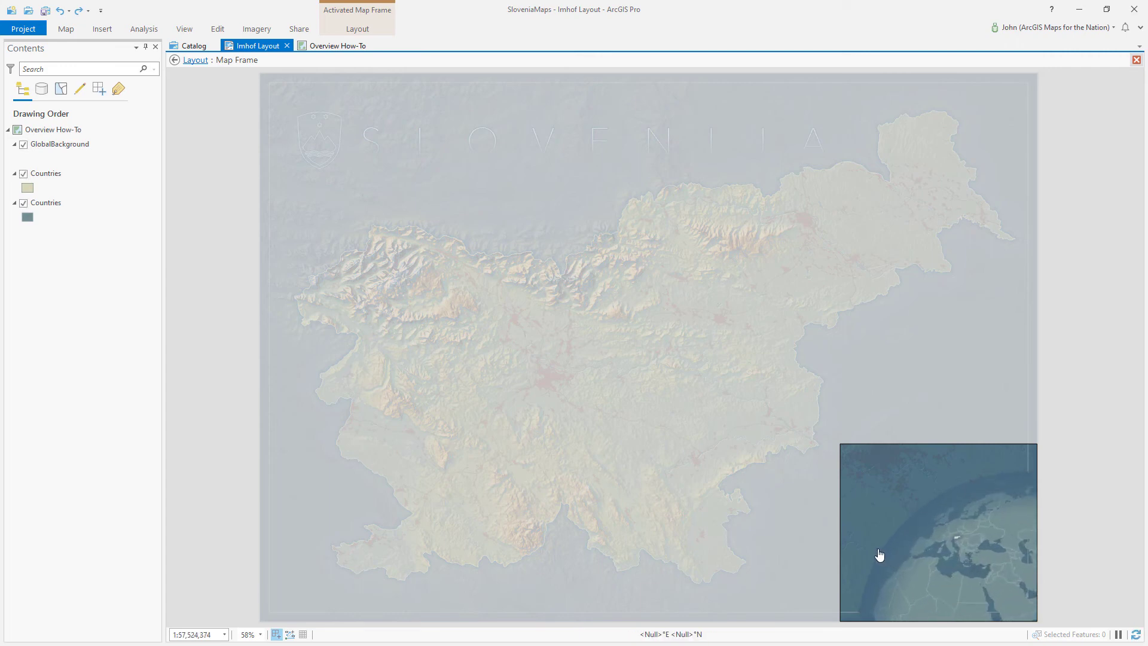
pyautogui.scroll(2, 902, 559)
pyautogui.moveTo(918, 560); pyautogui.dragTo(912, 564)
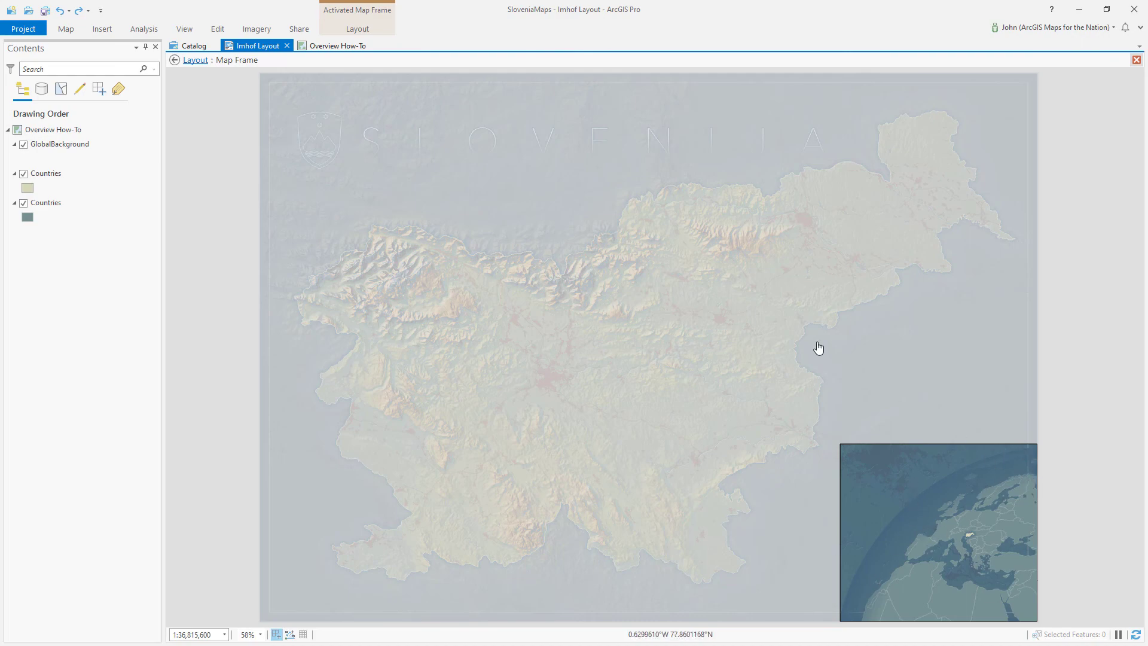
pyautogui.click(195, 60)
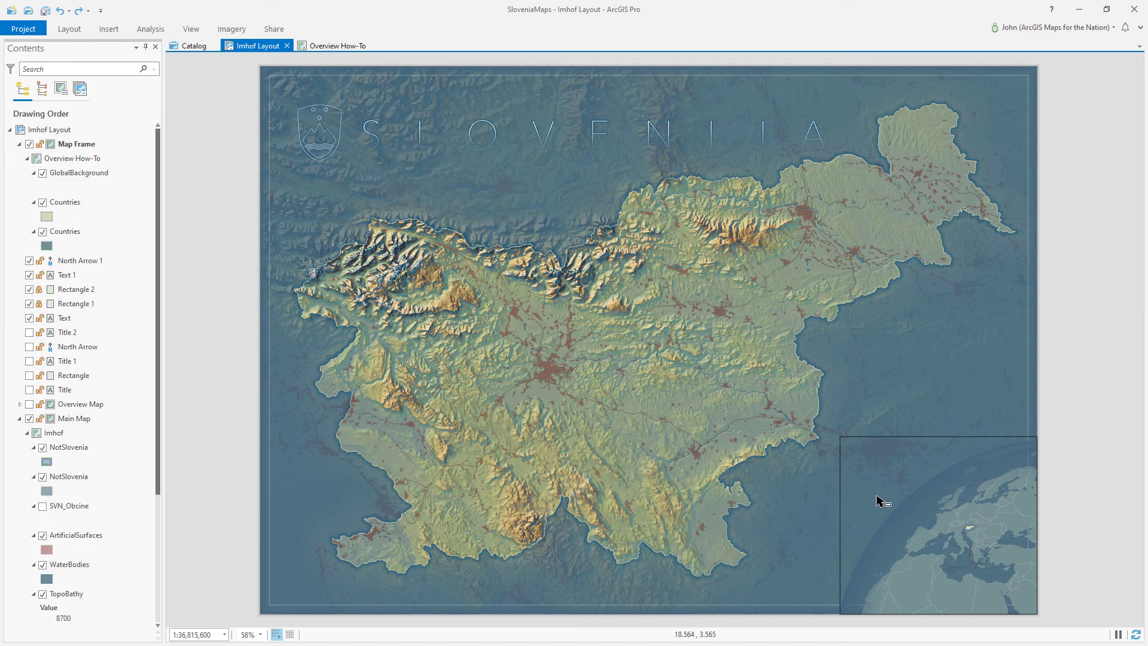
# Set the overview map frame's border width to 0 pt so the globe inset has no outline.
pyautogui.rightClick(911, 514)
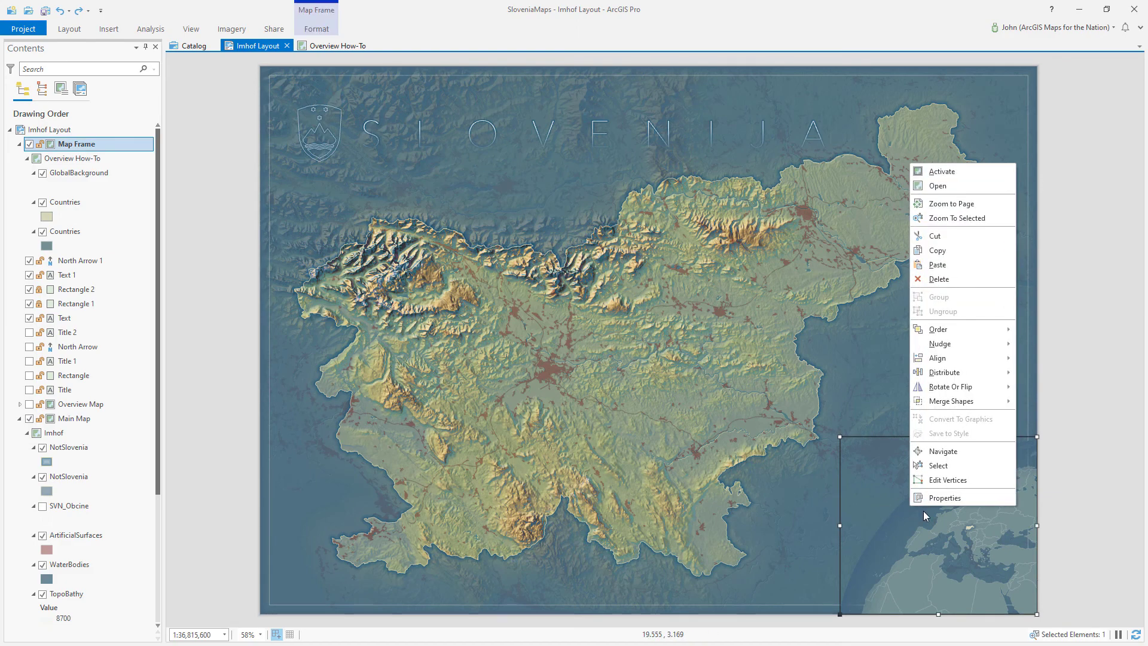
pyautogui.click(937, 500)
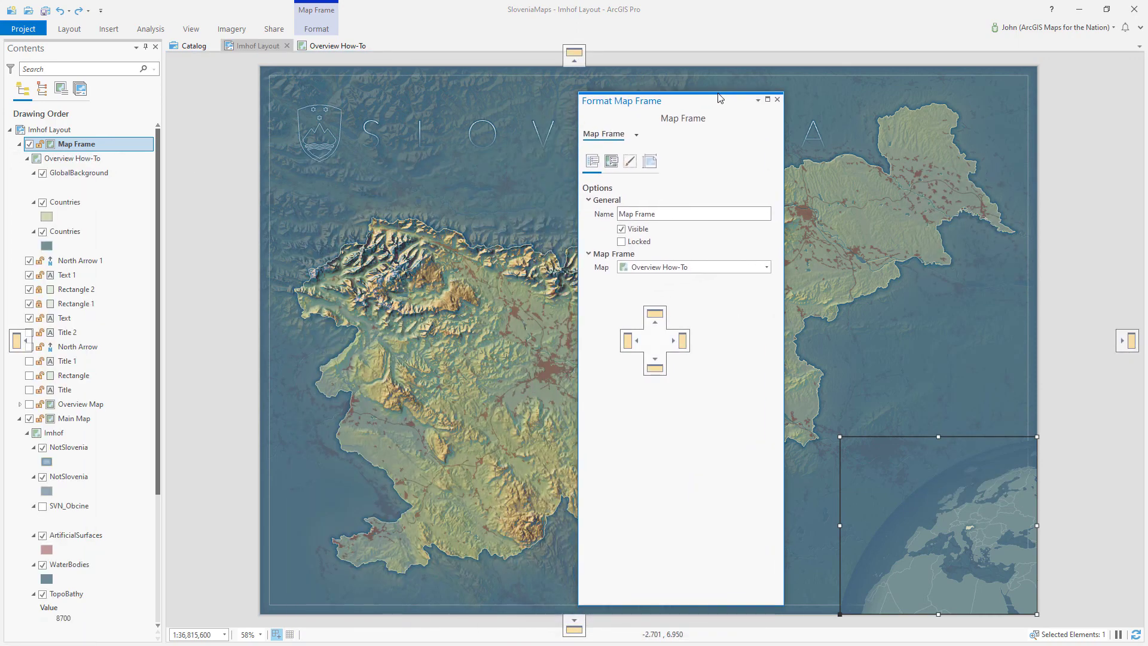
pyautogui.moveTo(709, 94); pyautogui.dragTo(736, 89)
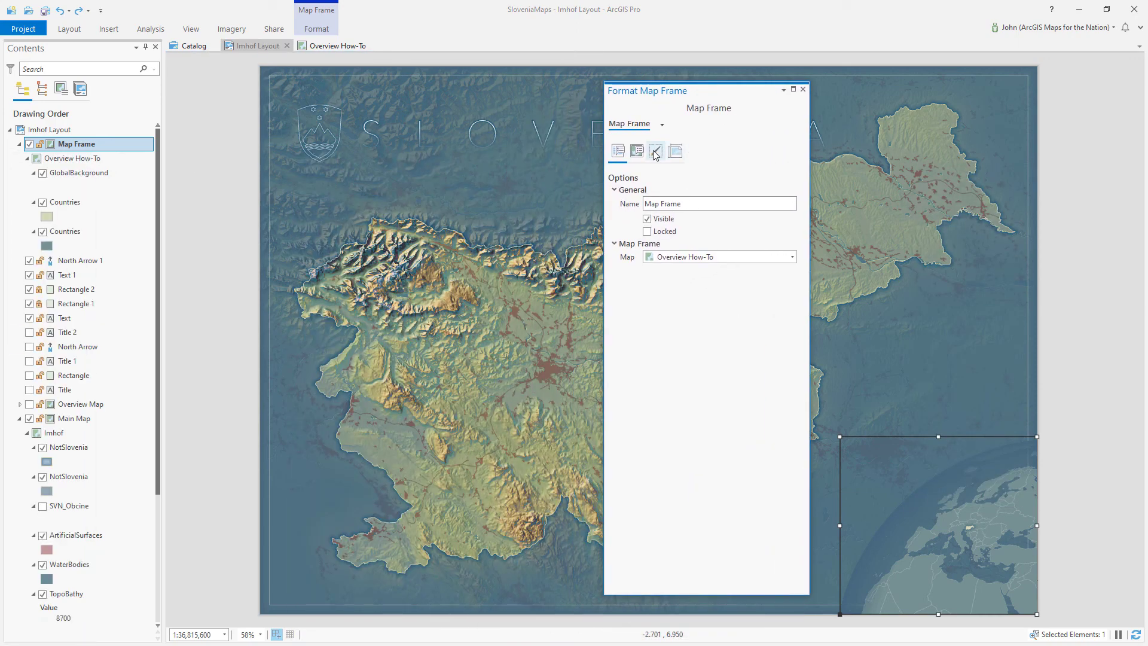
pyautogui.click(656, 153)
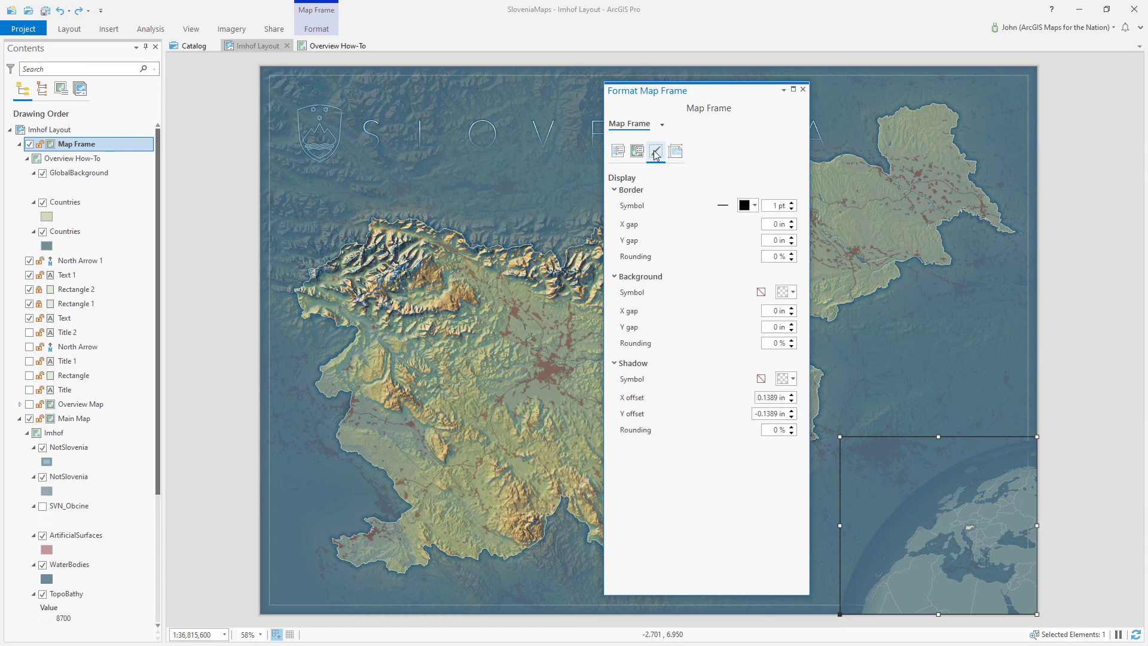
pyautogui.click(791, 209)
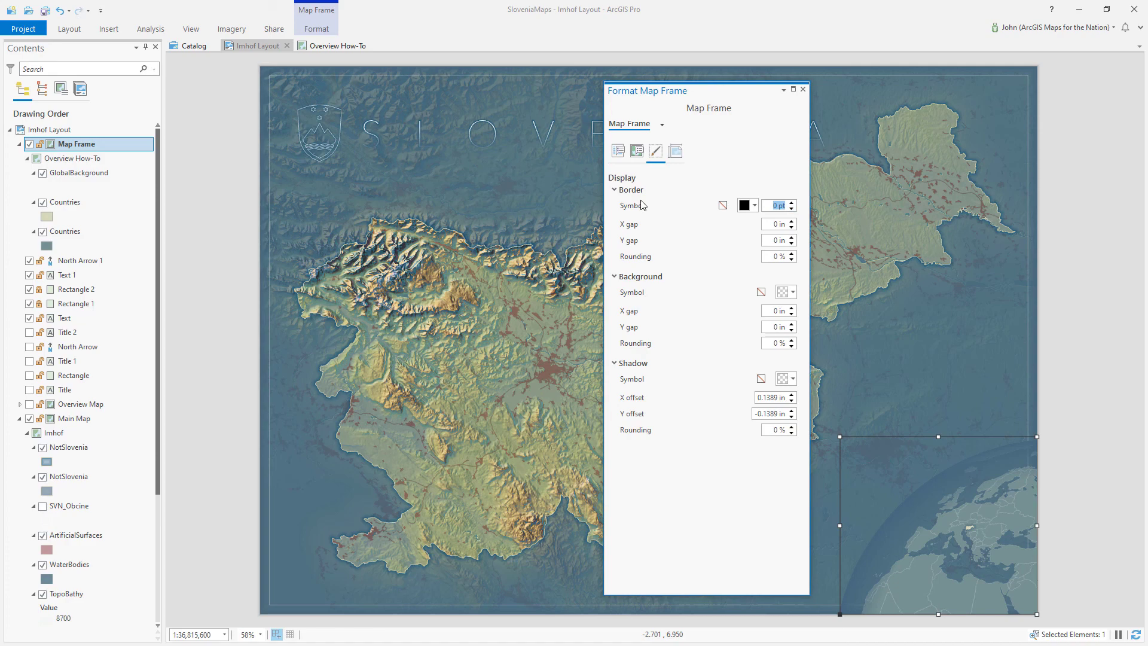
pyautogui.click(802, 90)
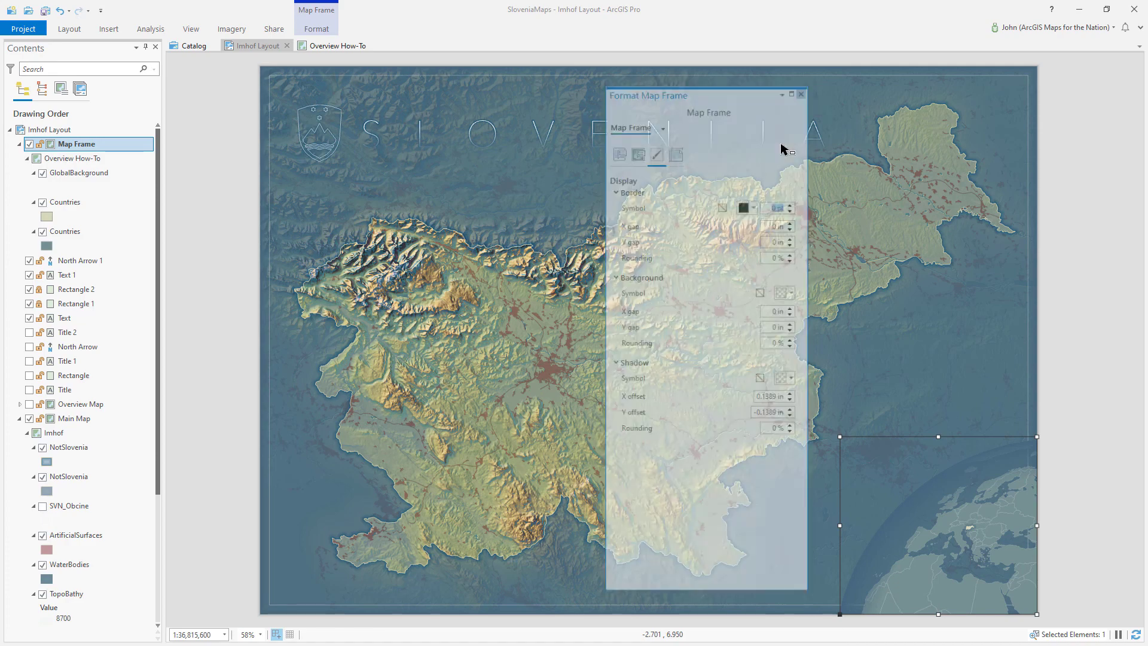
pyautogui.click(1087, 394)
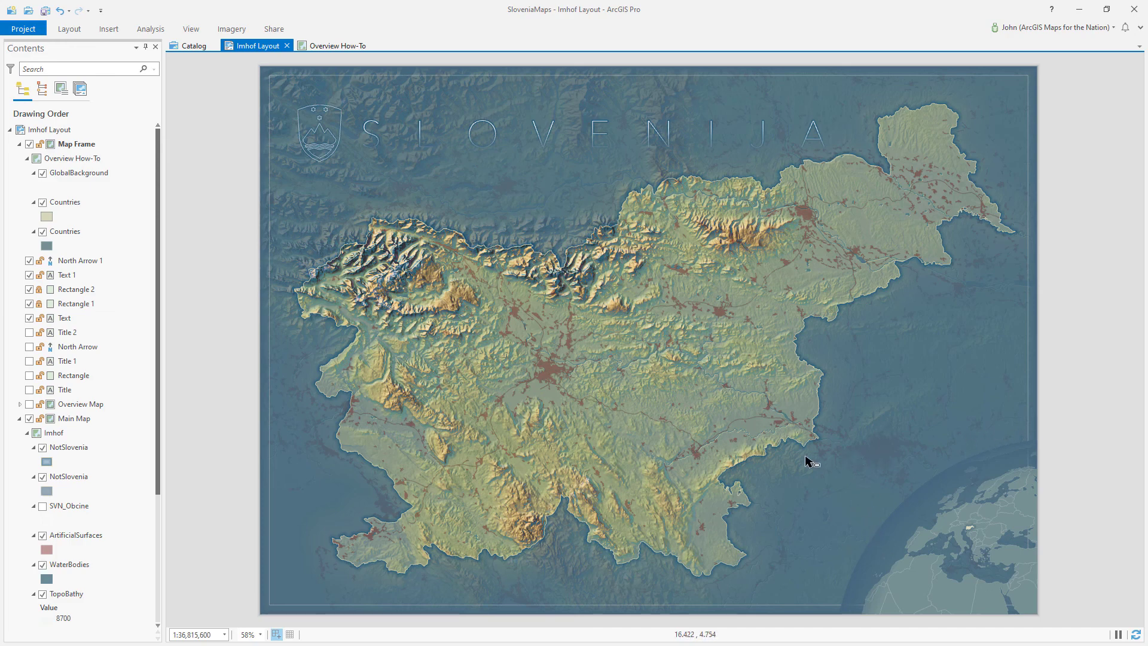
# Snap the overview frame's bottom-right corner to the neat line in the layout's corner.
pyautogui.click(1010, 566)
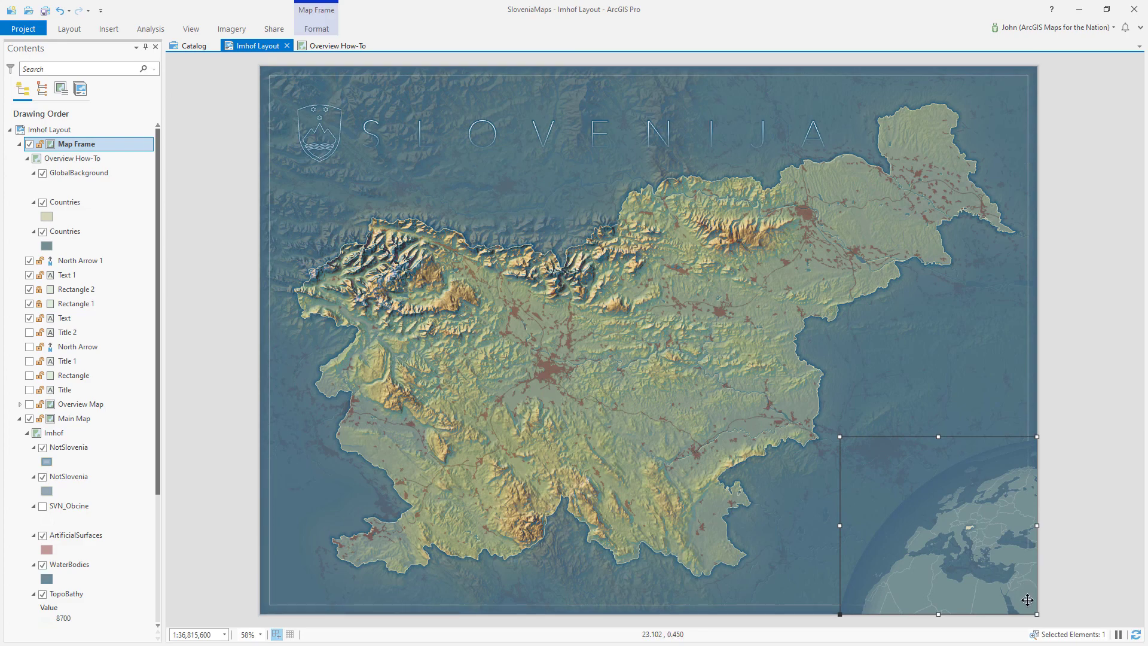
pyautogui.moveTo(1027, 599); pyautogui.dragTo(1017, 591)
pyautogui.scroll(5, 1023, 606)
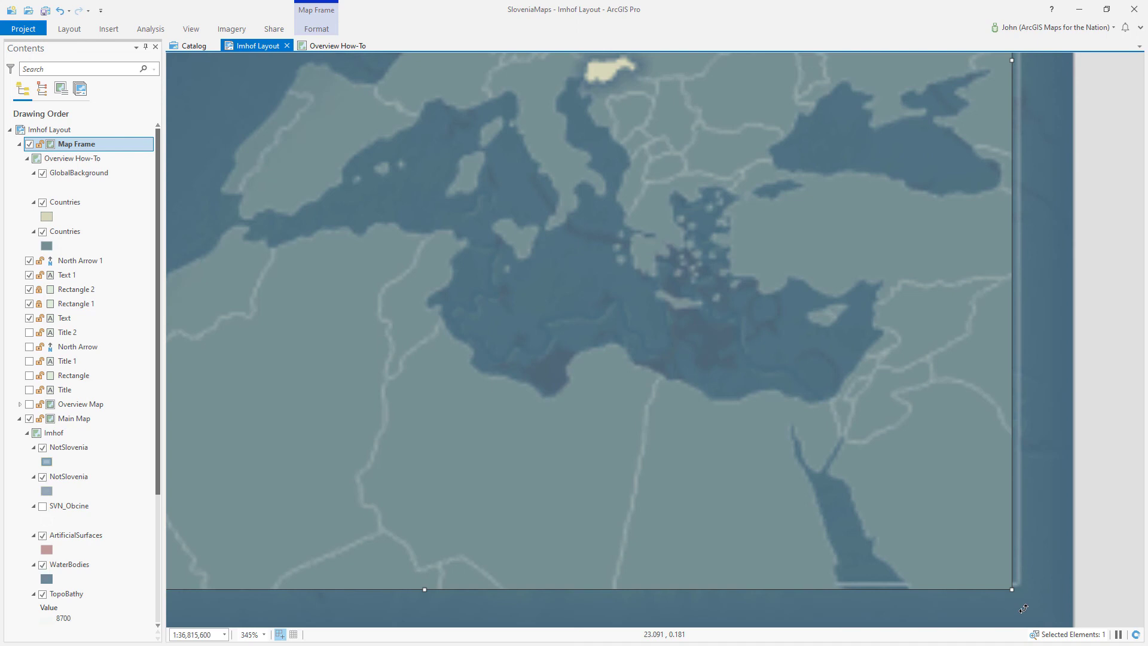
pyautogui.moveTo(975, 563); pyautogui.dragTo(978, 556)
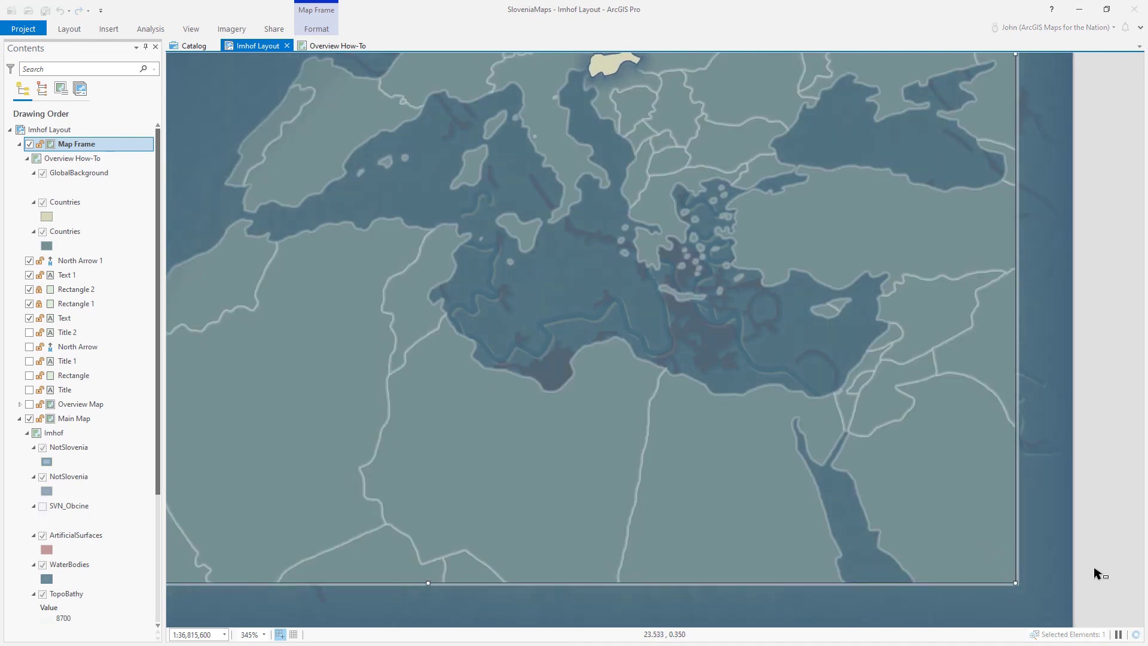
pyautogui.click(1101, 568)
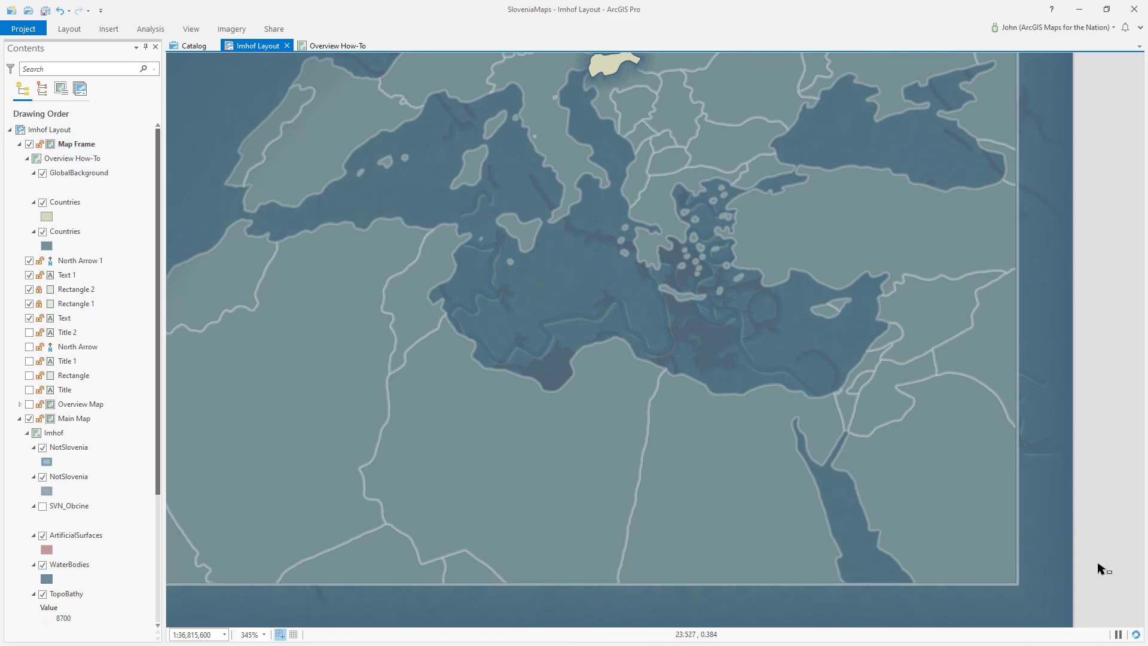
pyautogui.scroll(-5, 985, 568)
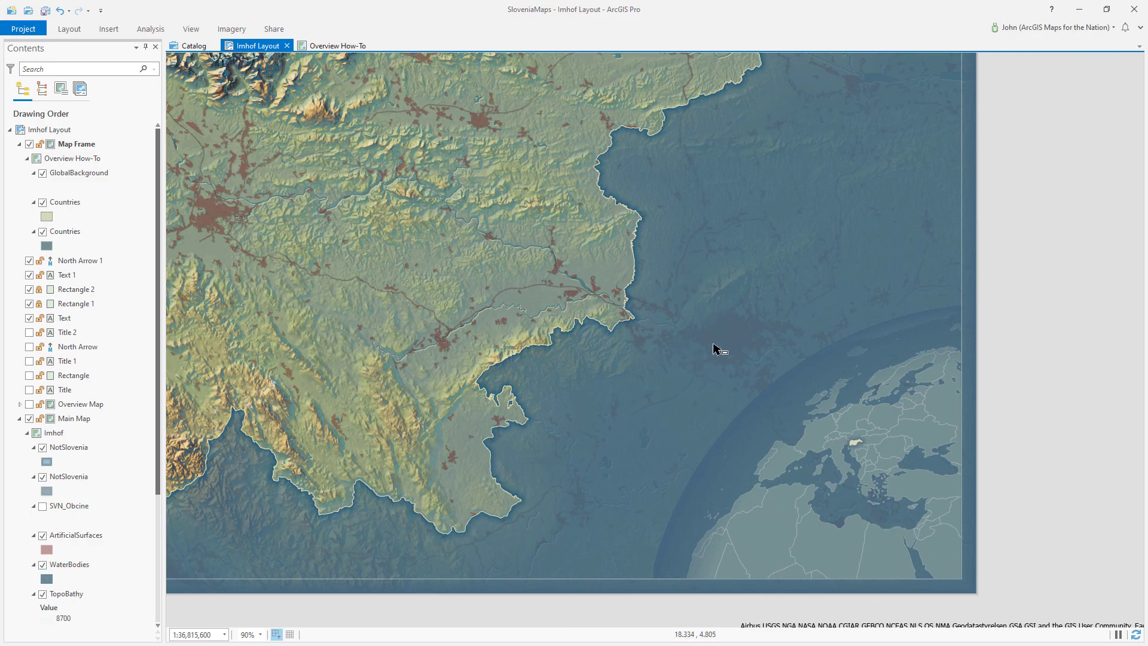
# Copy the GlobalBackground layer and paste it into the Overview How-To map.
pyautogui.click(336, 47)
pyautogui.click(119, 150)
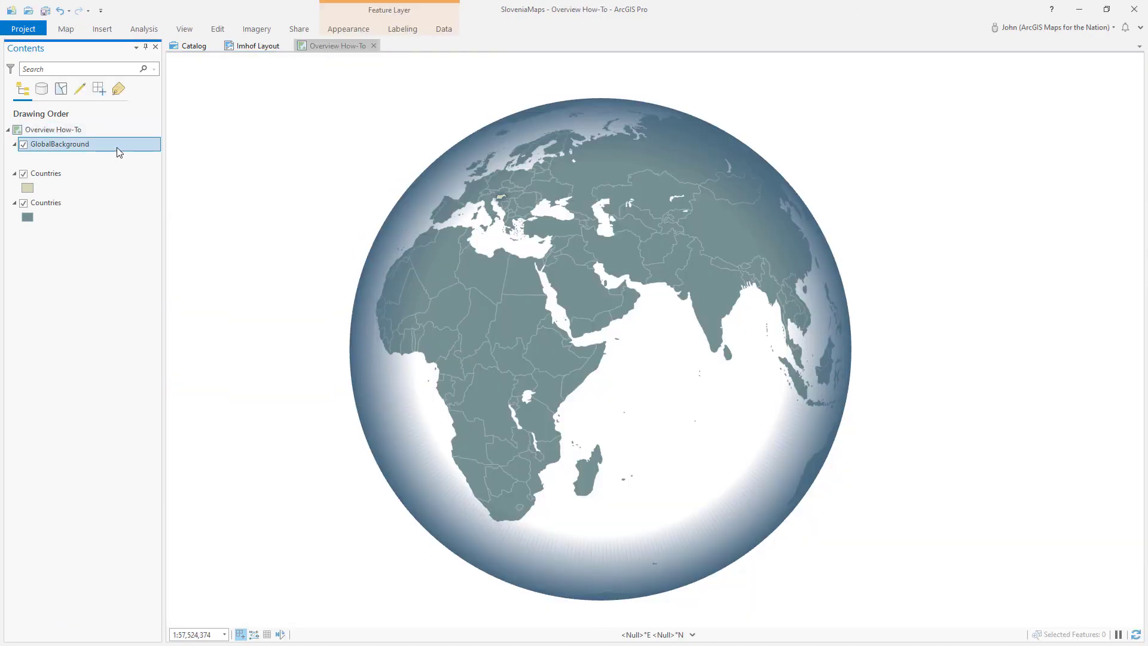
pyautogui.rightClick(120, 149)
pyautogui.press('Escape')
pyautogui.click(102, 132)
pyautogui.rightClick(103, 135)
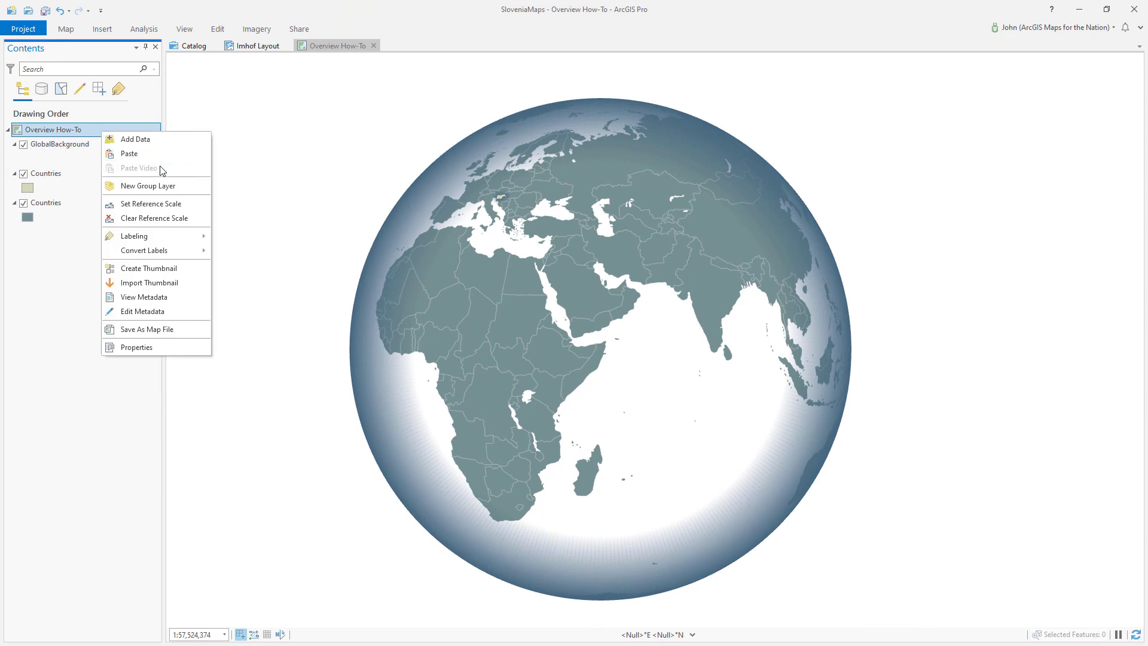
pyautogui.click(137, 155)
# Move the pasted GlobalBackground below both Countries layers and turn it off.
pyautogui.moveTo(114, 173); pyautogui.dragTo(103, 252)
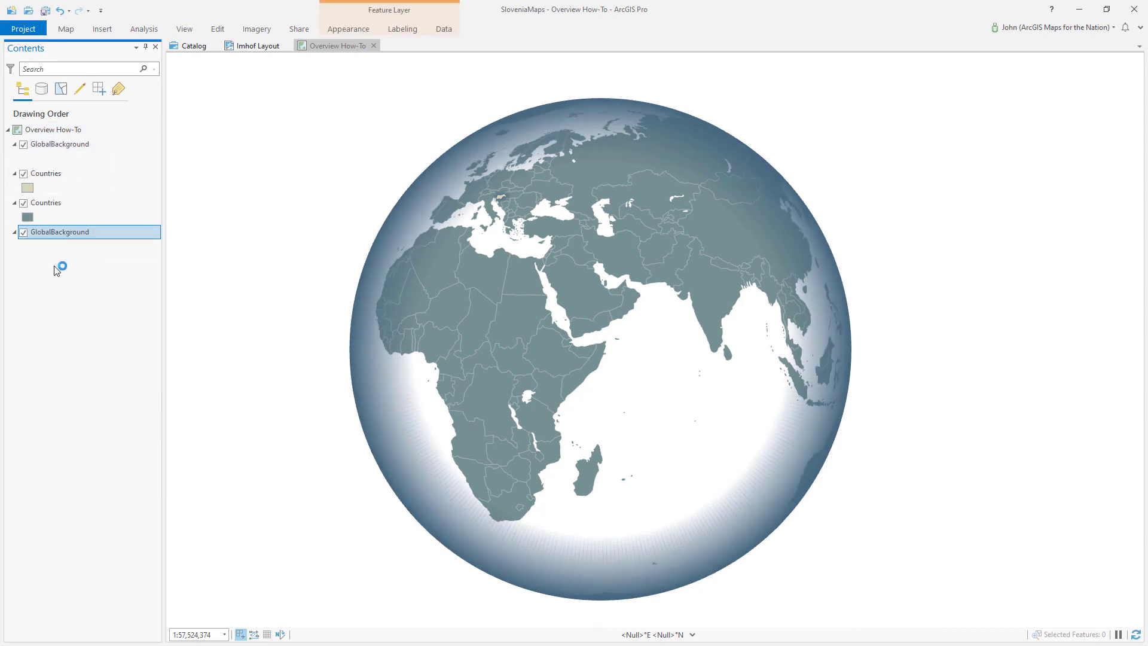
pyautogui.click(24, 232)
pyautogui.click(251, 46)
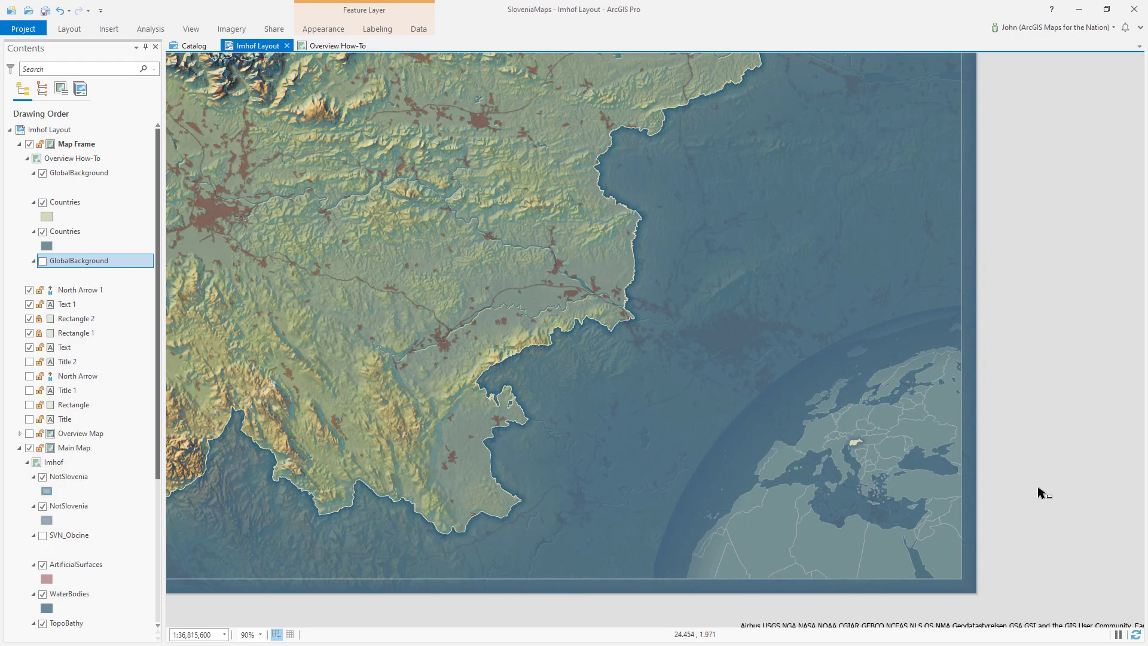
pyautogui.scroll(-3, 1056, 514)
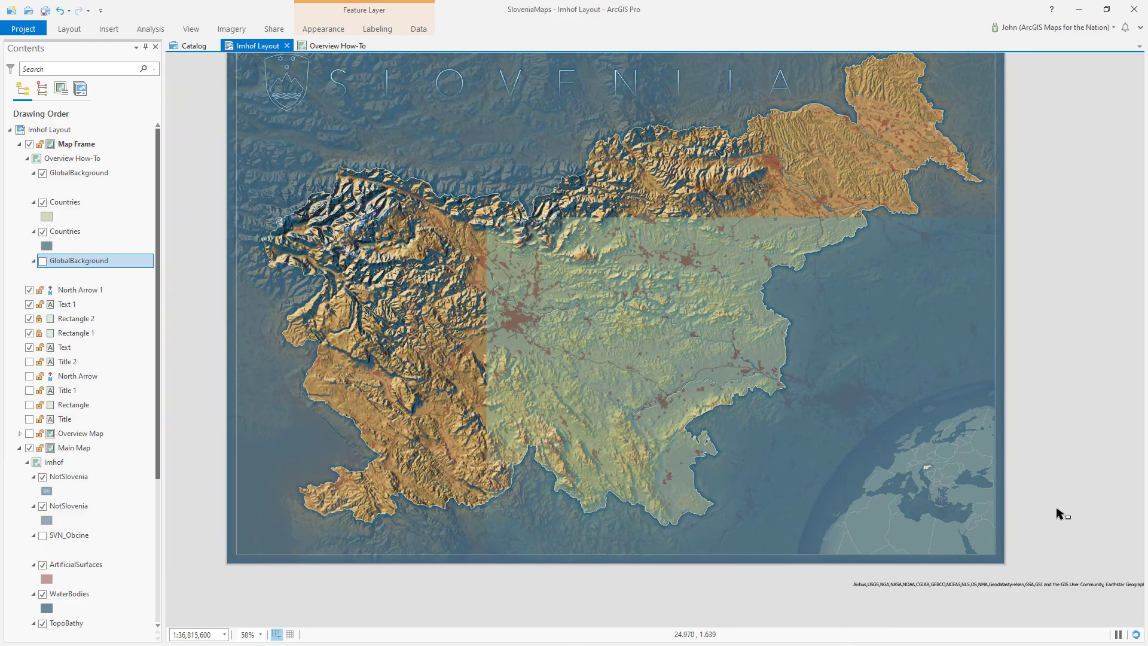